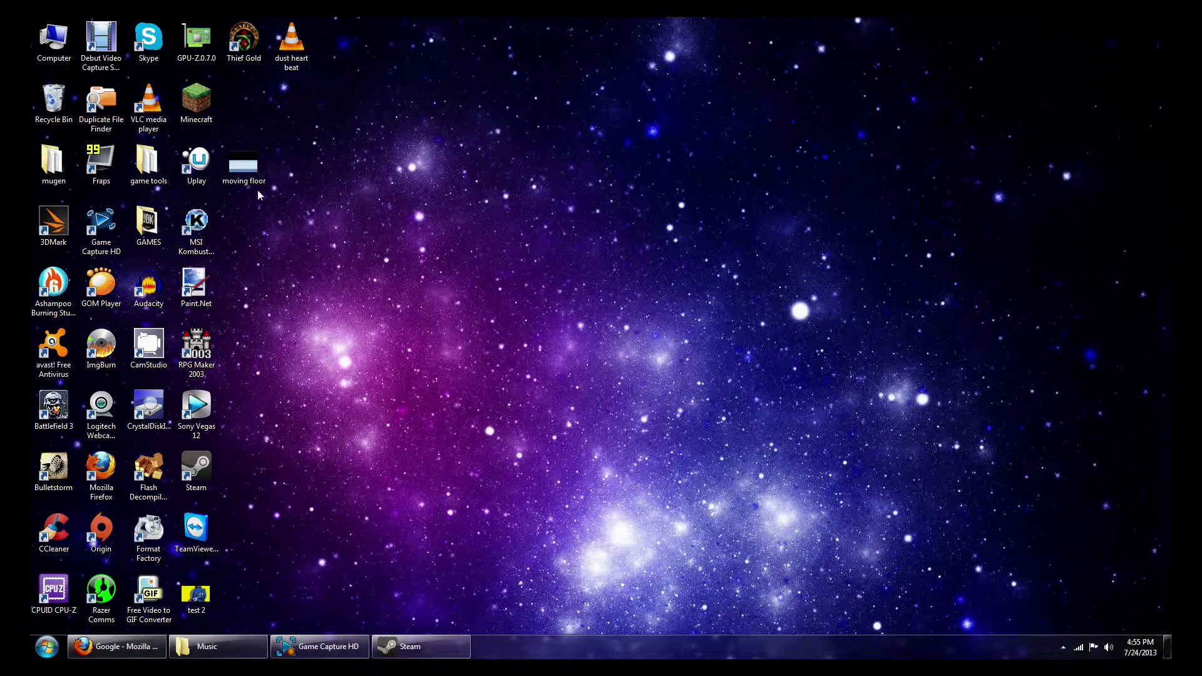
{"action": "left_click_drag", "start_coordinate": [253, 170], "coordinate": [370, 163]}
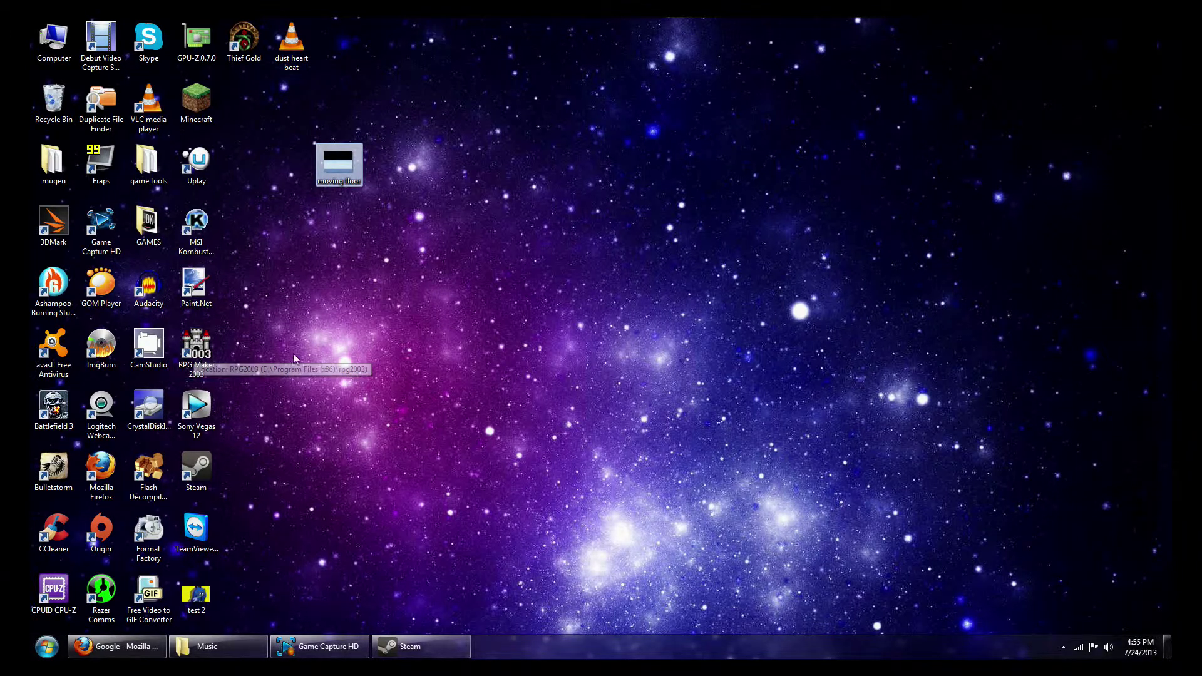
{"action": "left_click", "coordinate": [339, 345]}
{"action": "left_click_drag", "start_coordinate": [343, 171], "coordinate": [344, 115]}
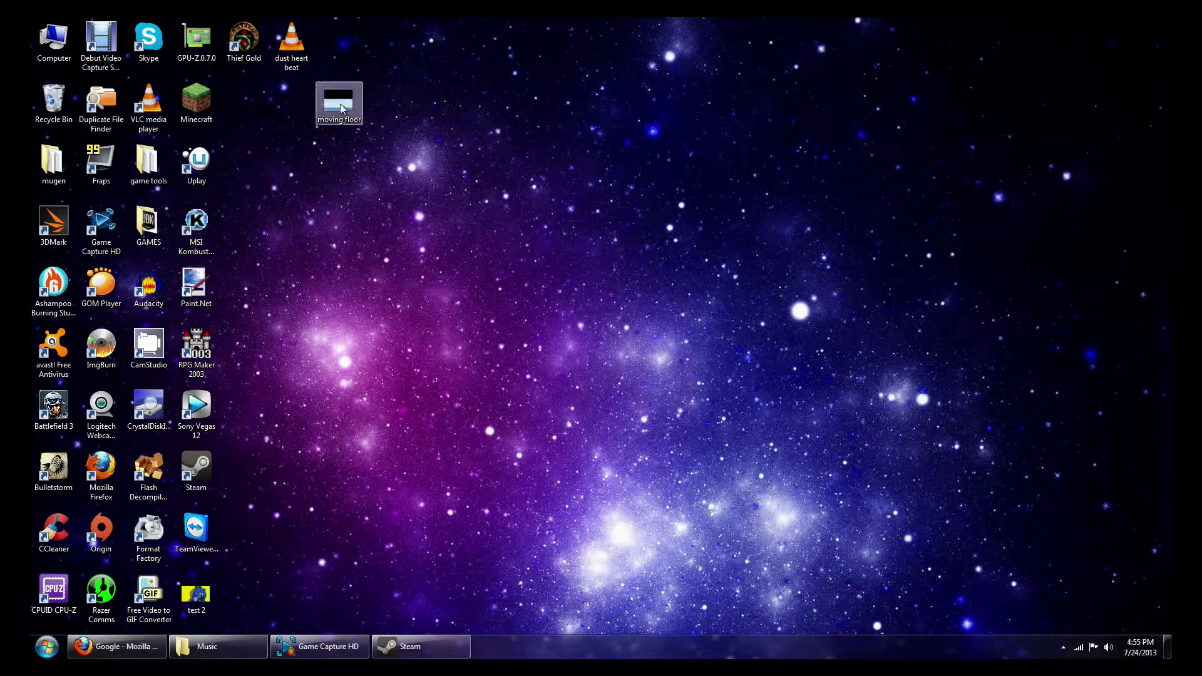
{"action": "right_click_drag", "start_coordinate": [343, 110], "coordinate": [336, 107]}
{"action": "left_click", "coordinate": [373, 88]}
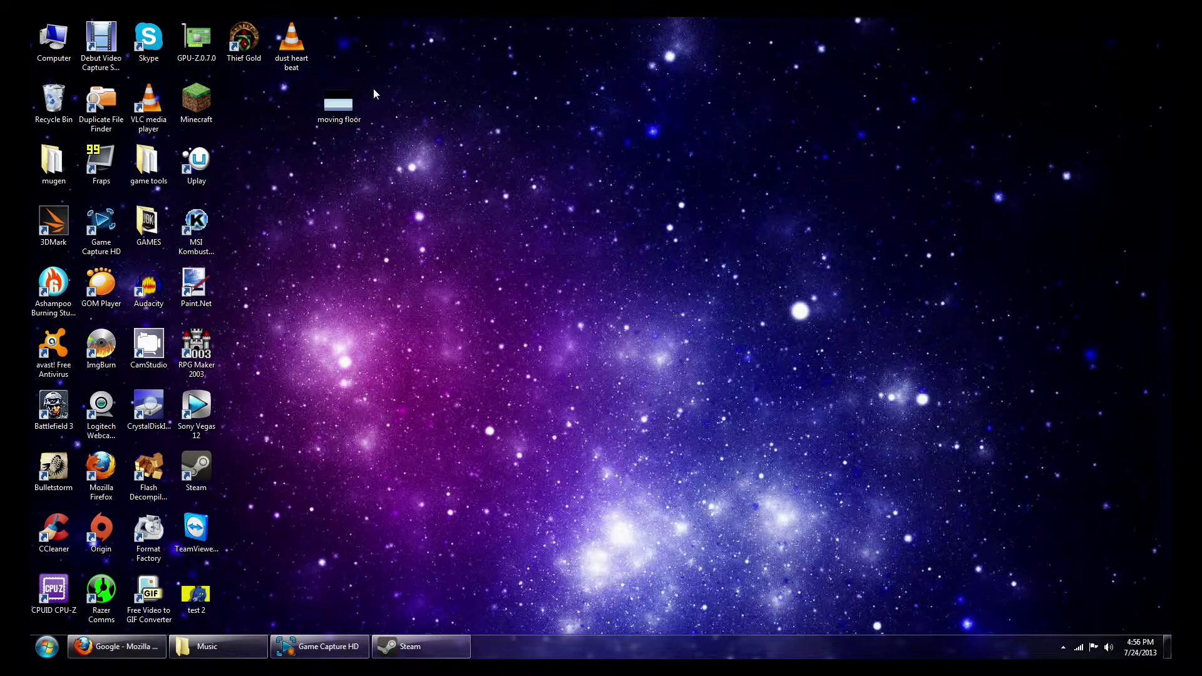
Check the dimensions and bit depth of the "moving floor" image in its file properties
{"action": "right_click", "coordinate": [341, 100]}
{"action": "left_click", "coordinate": [384, 402]}
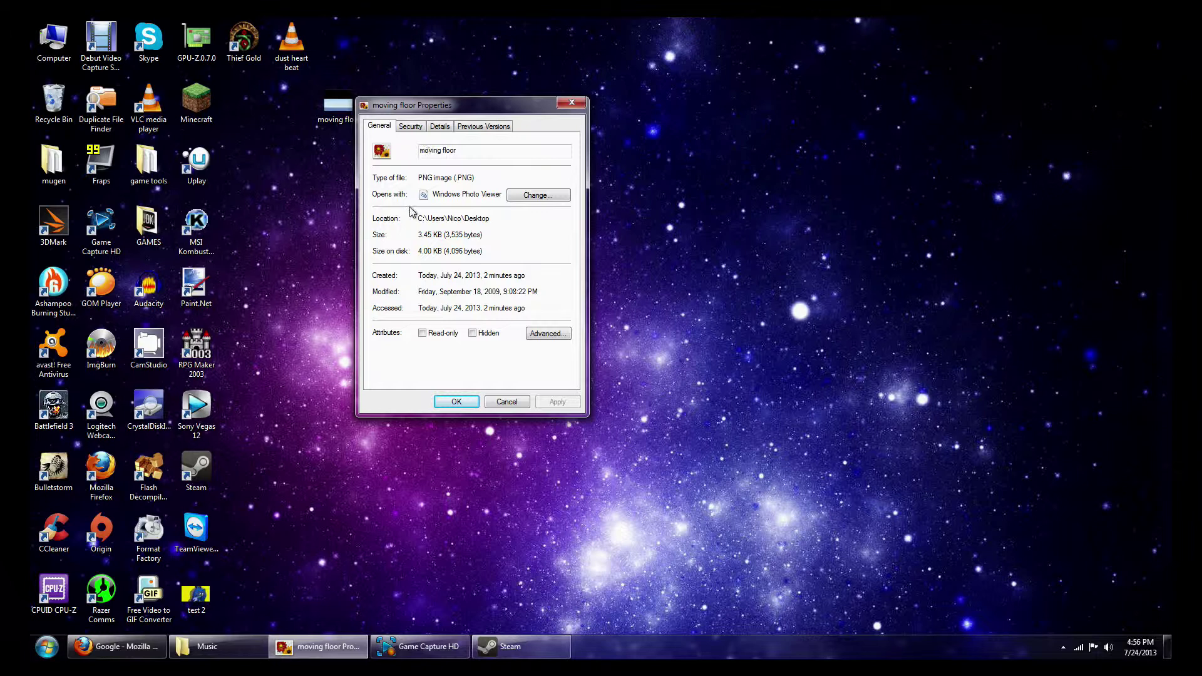
{"action": "left_click", "coordinate": [438, 126]}
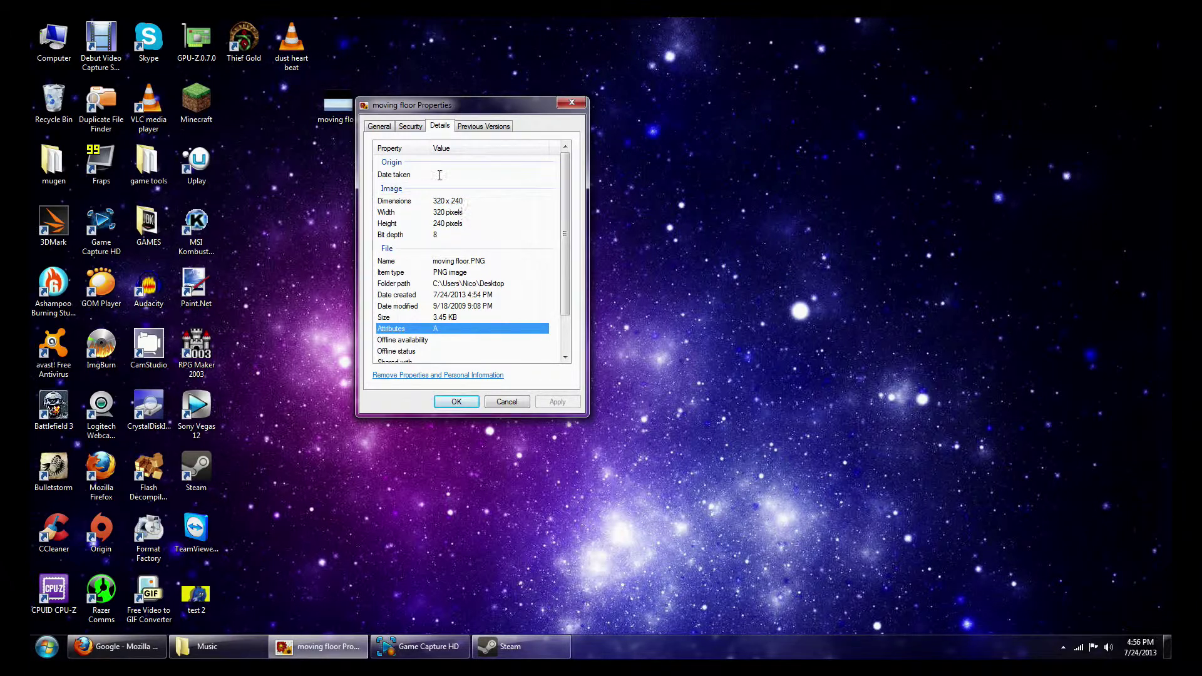
{"action": "left_click", "coordinate": [379, 125]}
{"action": "left_click", "coordinate": [571, 102]}
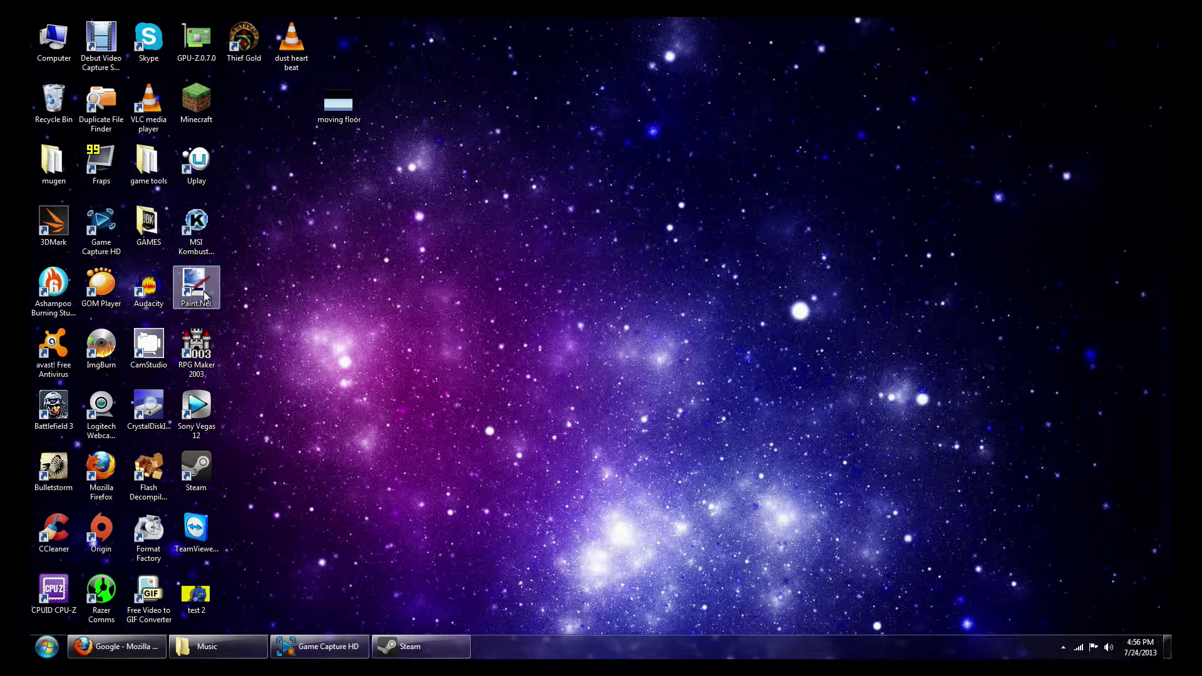
Launch Paint.NET and open the "moving floor" image from the desktop as its own image
{"action": "left_click_drag", "start_coordinate": [339, 103], "coordinate": [265, 197]}
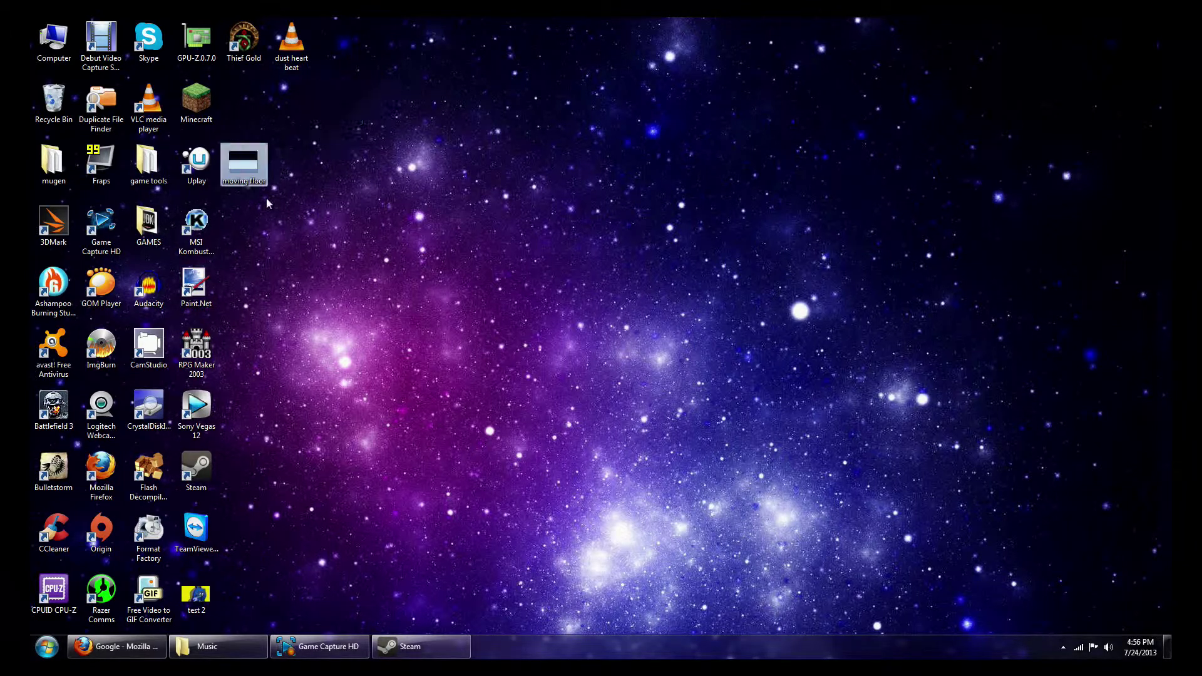
{"action": "left_click", "coordinate": [199, 288]}
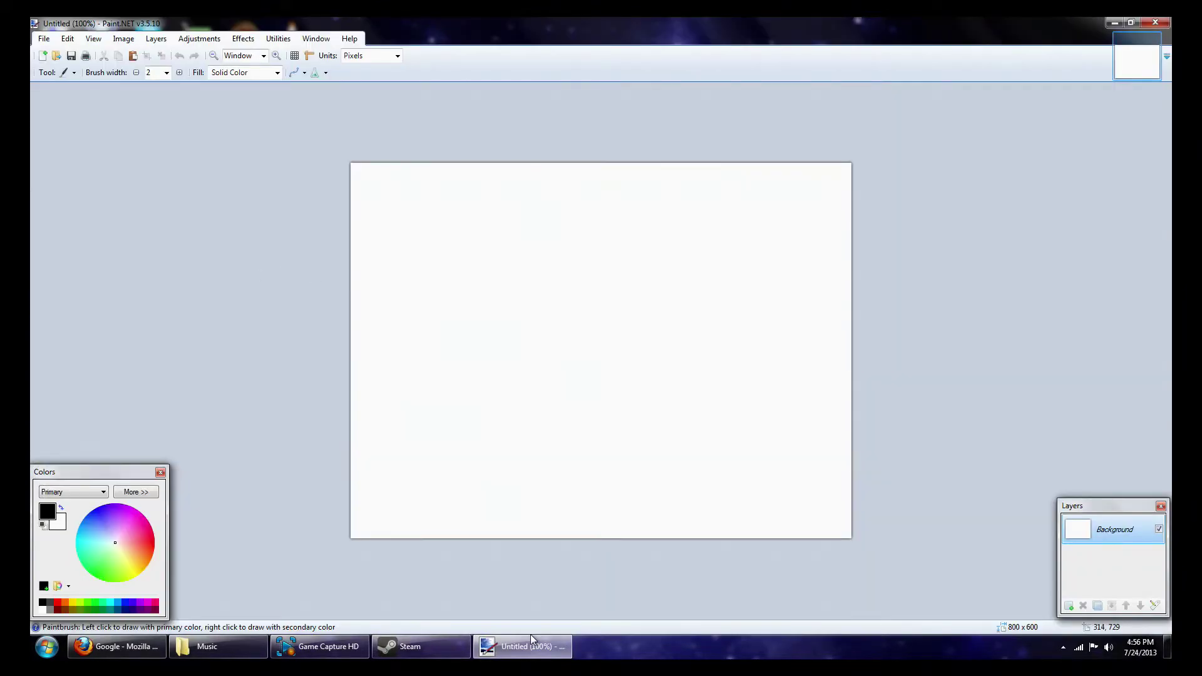
{"action": "left_click", "coordinate": [531, 636]}
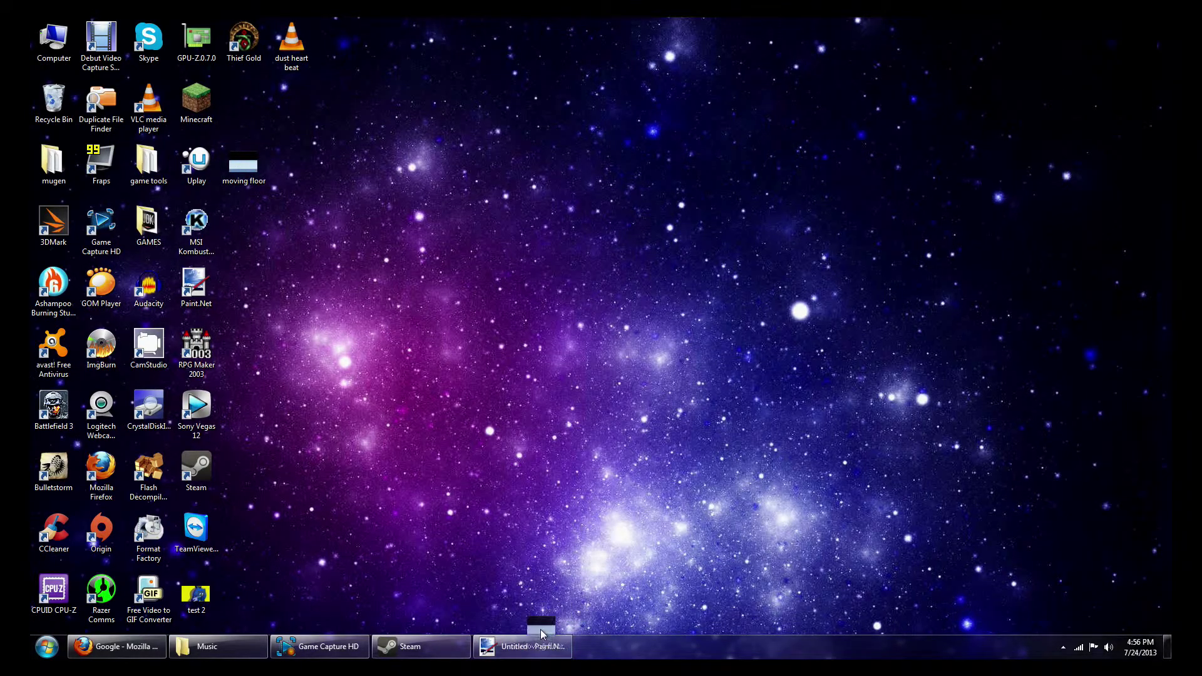
{"action": "left_click", "coordinate": [540, 633]}
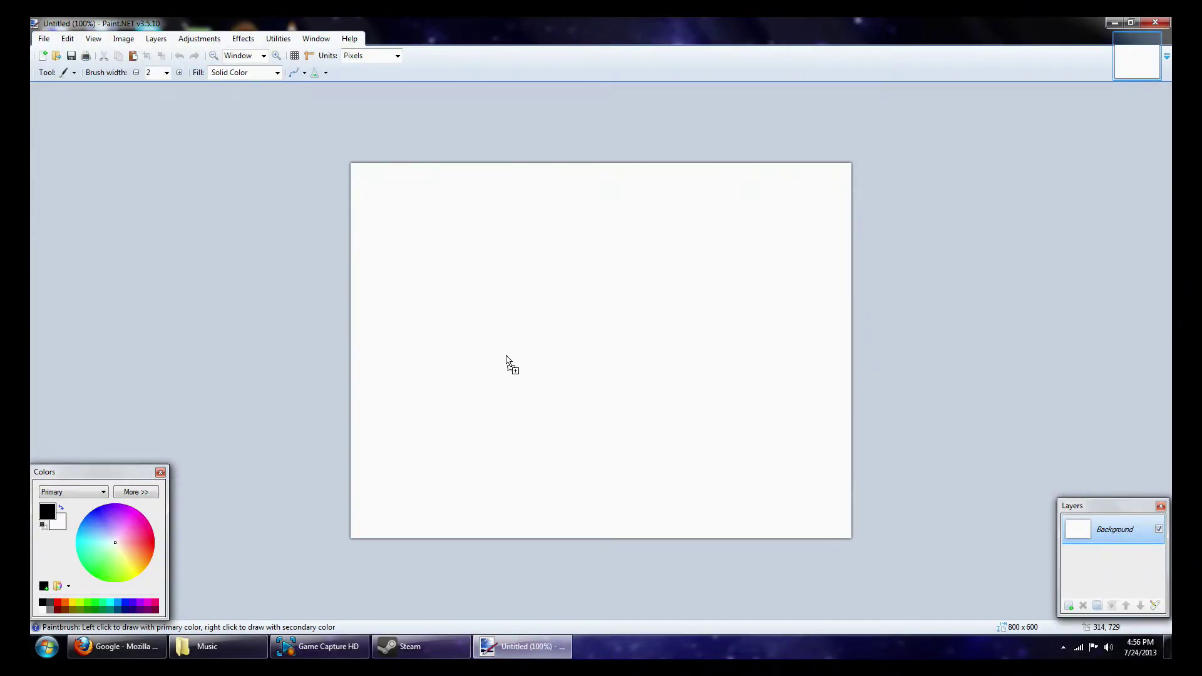
{"action": "left_click_drag", "start_coordinate": [506, 361], "coordinate": [505, 357]}
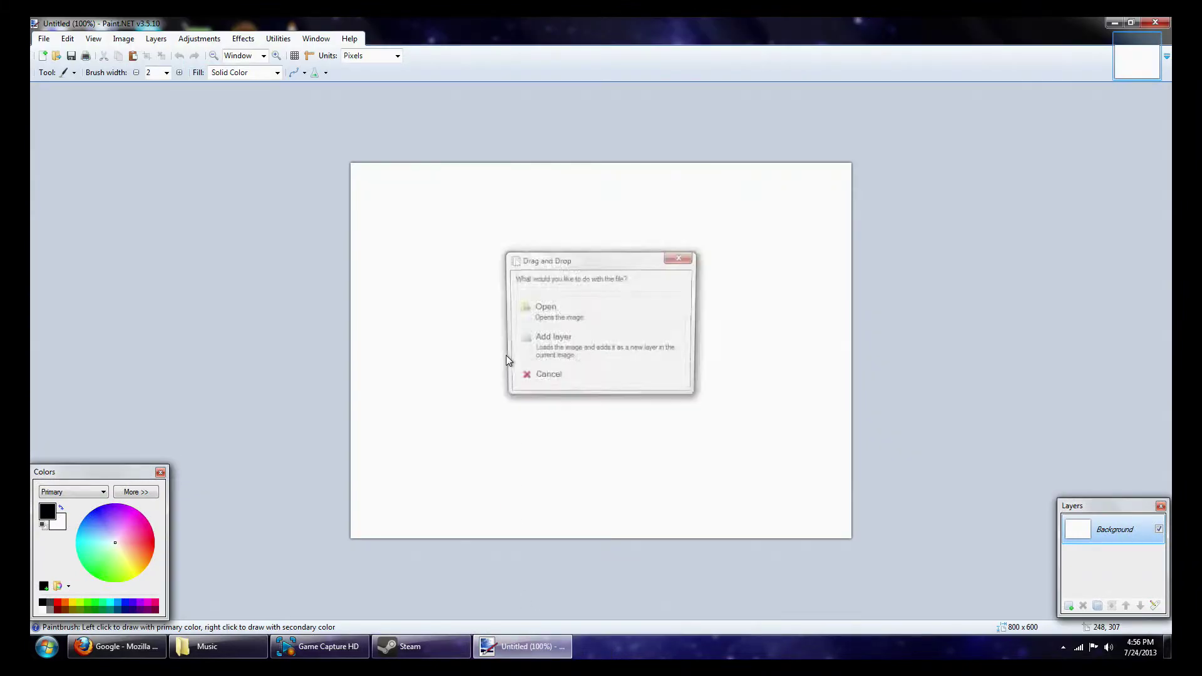
{"action": "left_click", "coordinate": [546, 308]}
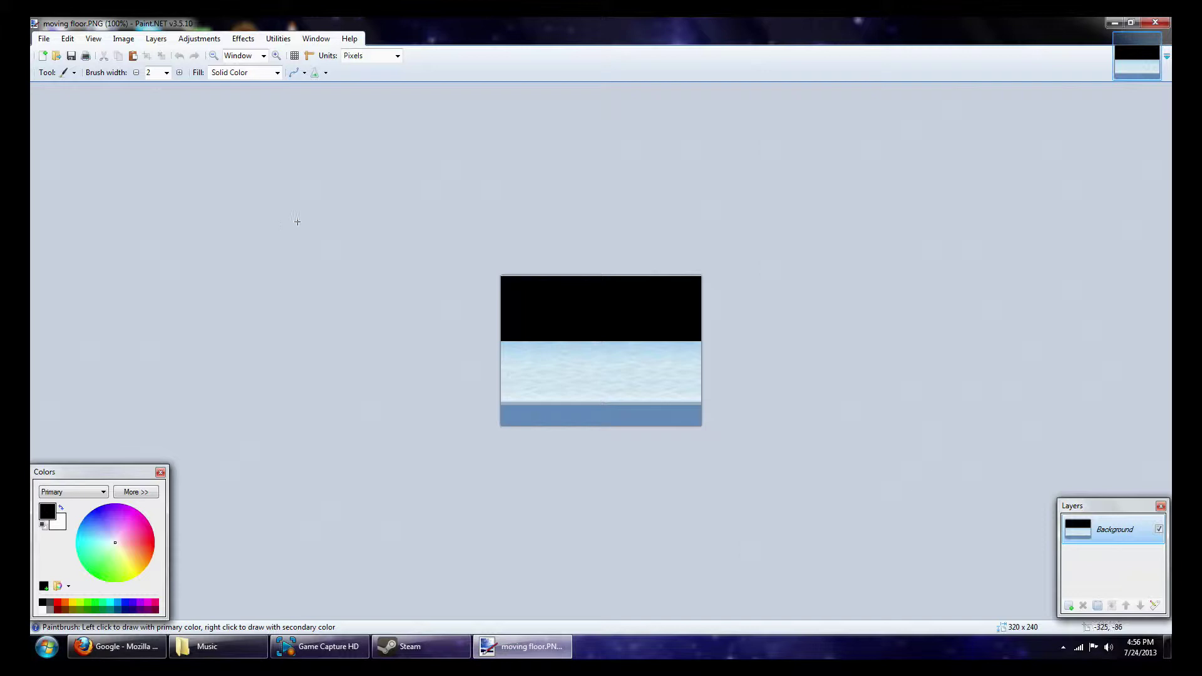
{"action": "left_click", "coordinate": [43, 39]}
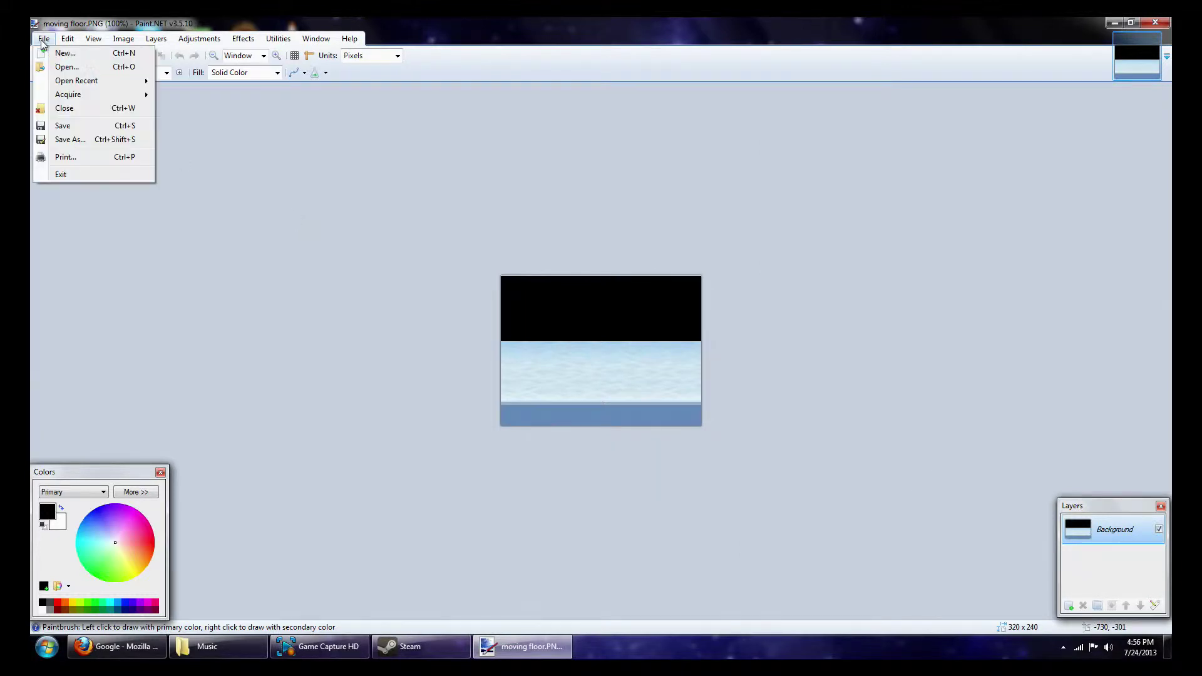
{"action": "left_click", "coordinate": [65, 143]}
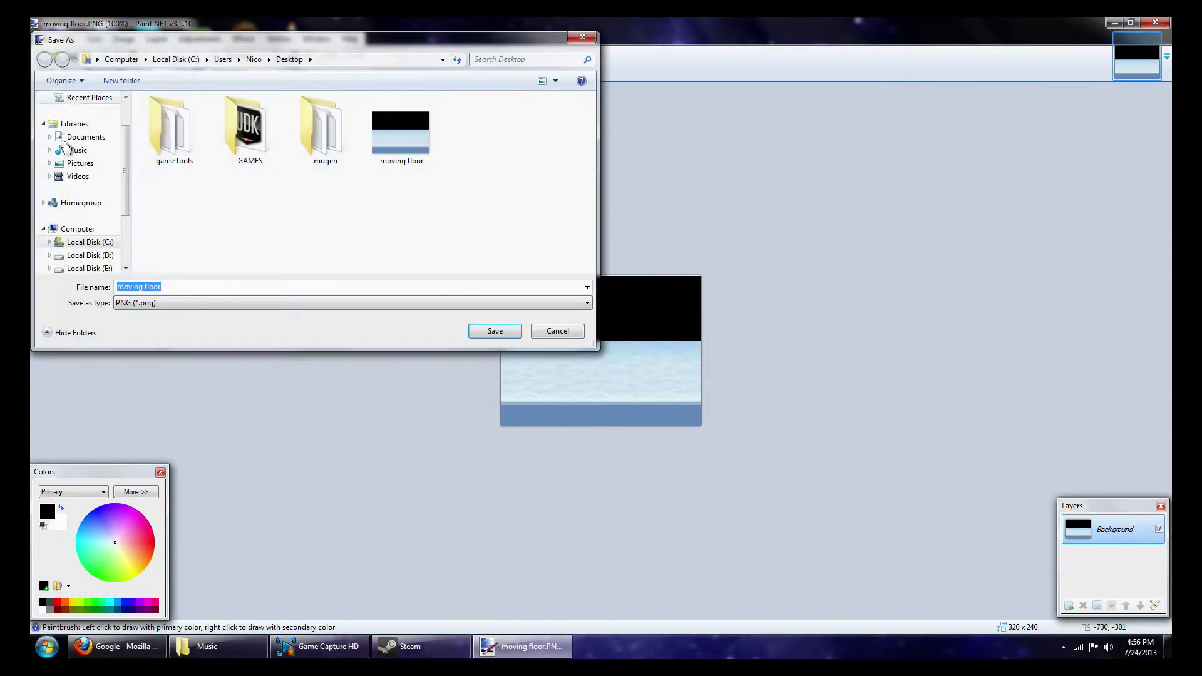
{"action": "left_click", "coordinate": [544, 333]}
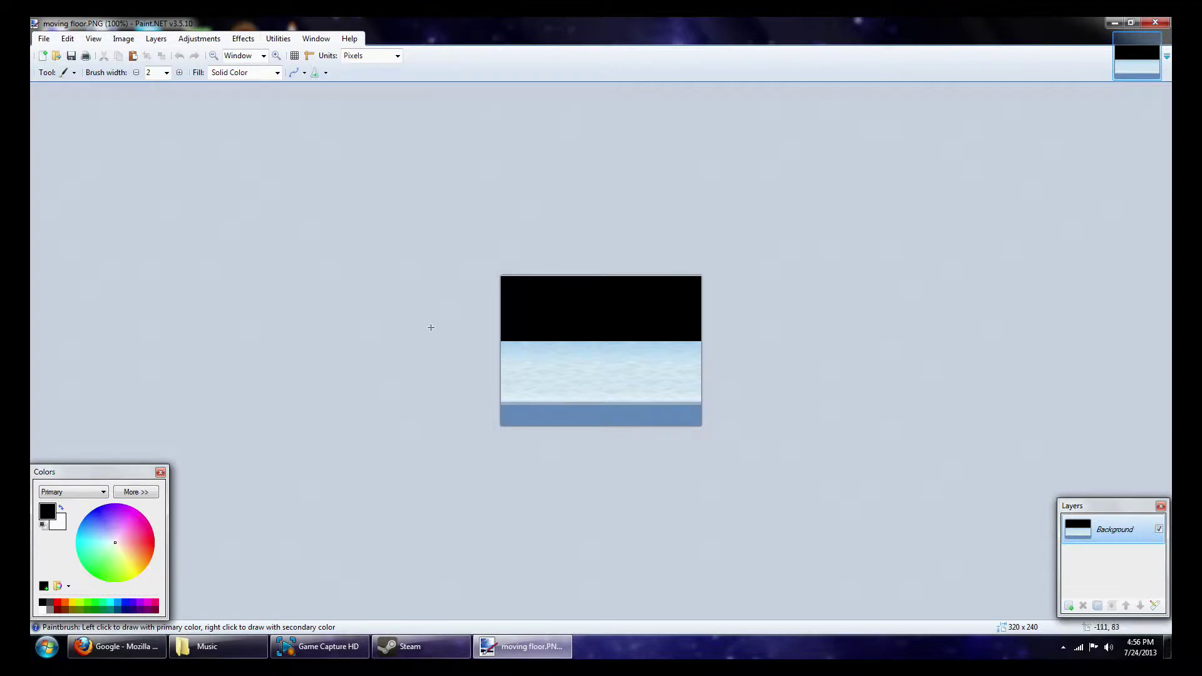
Save a copy of the image to the desktop as the 8-bit PNG "moving floor degefgt" and close Paint.NET
{"action": "left_click", "coordinate": [45, 38]}
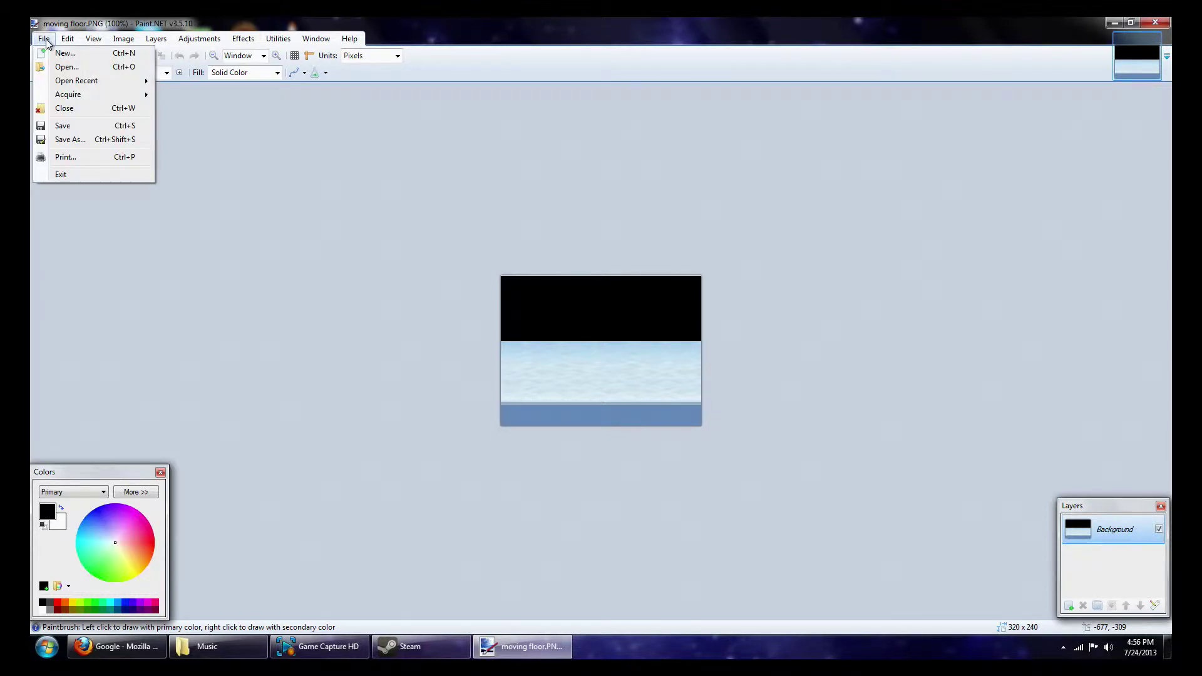
{"action": "left_click", "coordinate": [107, 140]}
{"action": "left_click", "coordinate": [265, 286]}
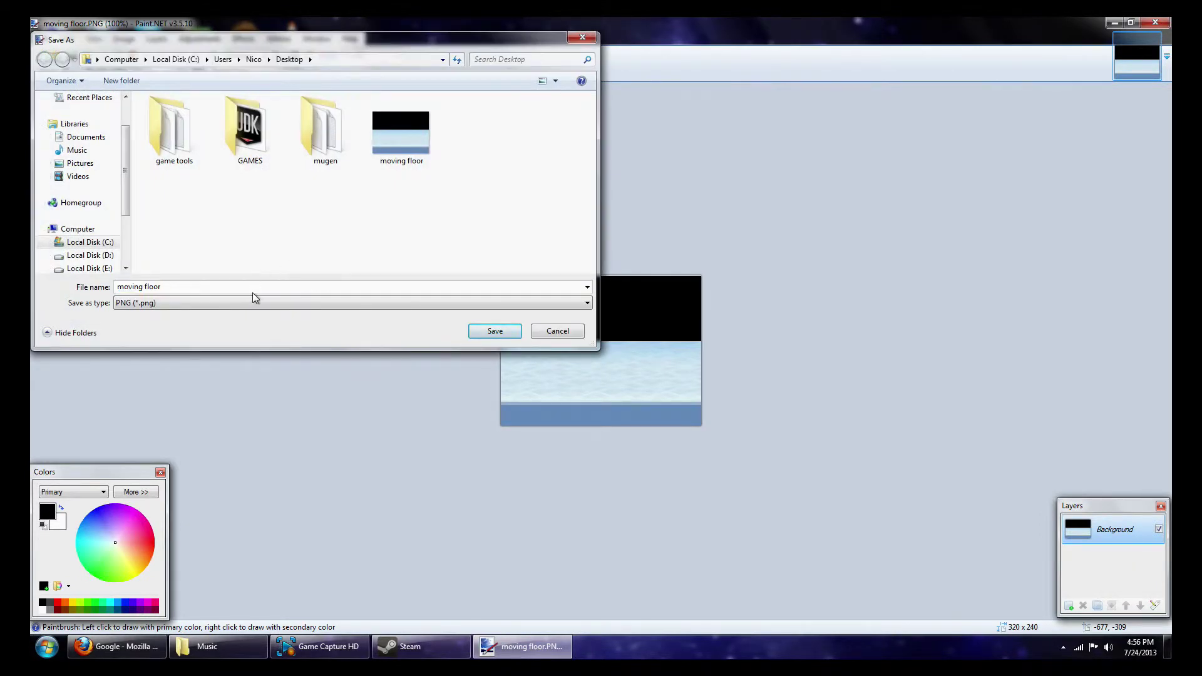
{"action": "type", "text": "degefgt"}
{"action": "left_click", "coordinate": [472, 330]}
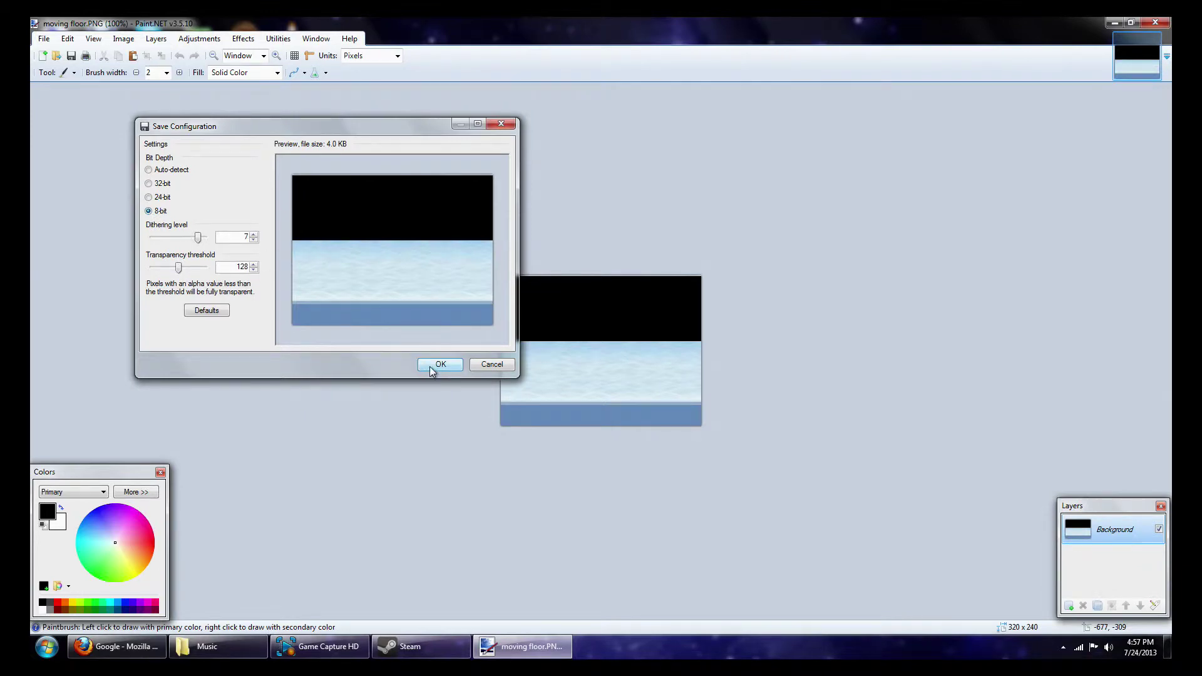
{"action": "left_click", "coordinate": [440, 364]}
{"action": "left_click", "coordinate": [1155, 23]}
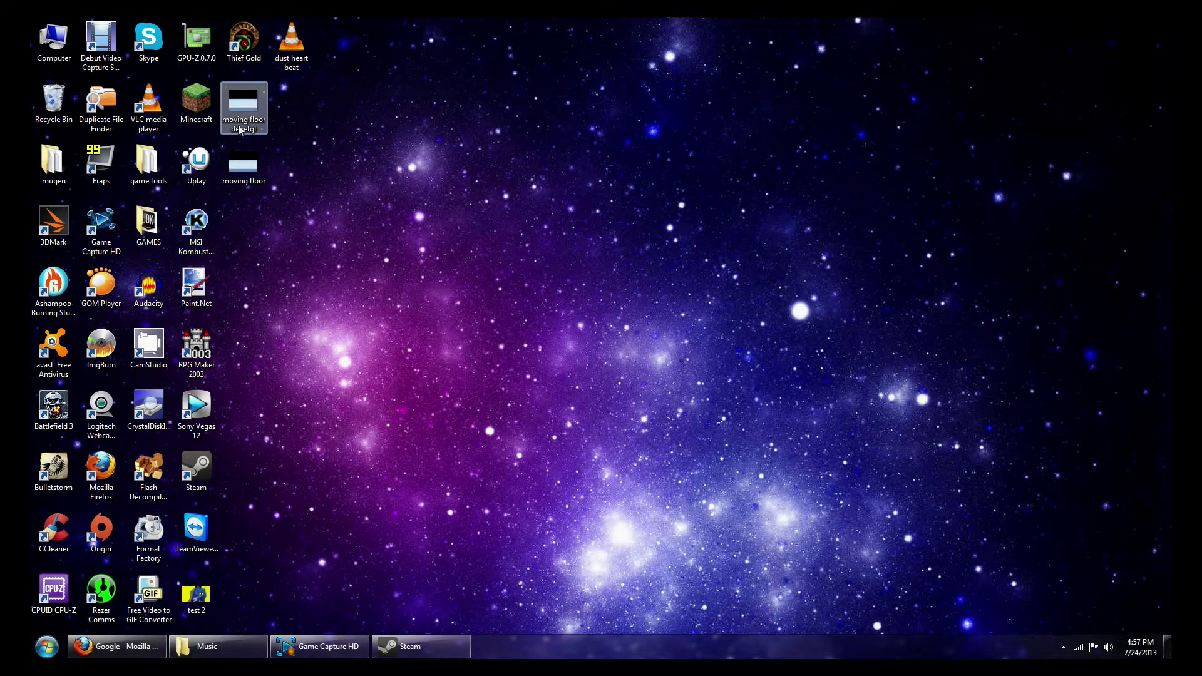
Move the "moving floor degefgt" copy to the Recycle Bin and put the original image's icon in its place
{"action": "left_click_drag", "start_coordinate": [250, 108], "coordinate": [54, 99]}
{"action": "left_click_drag", "start_coordinate": [238, 177], "coordinate": [237, 115]}
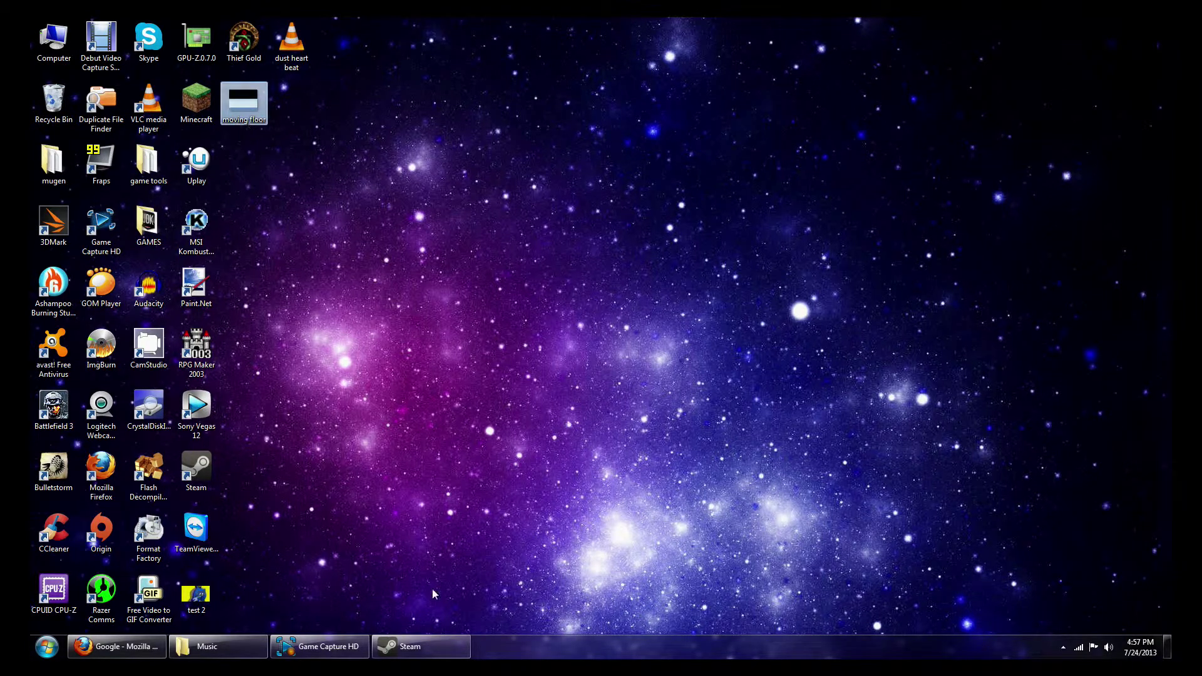
Launch RPG Maker 2003 and create a new map with default settings in the "test" project
{"action": "double_click", "coordinate": [202, 355]}
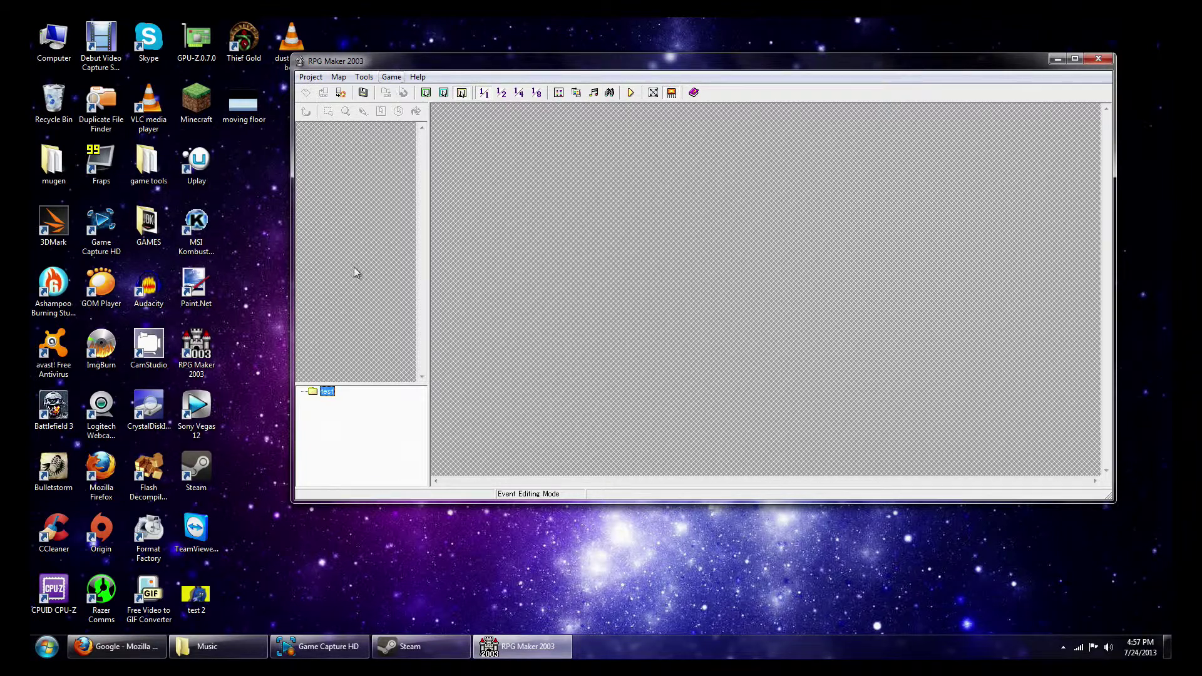
{"action": "right_click", "coordinate": [328, 391]}
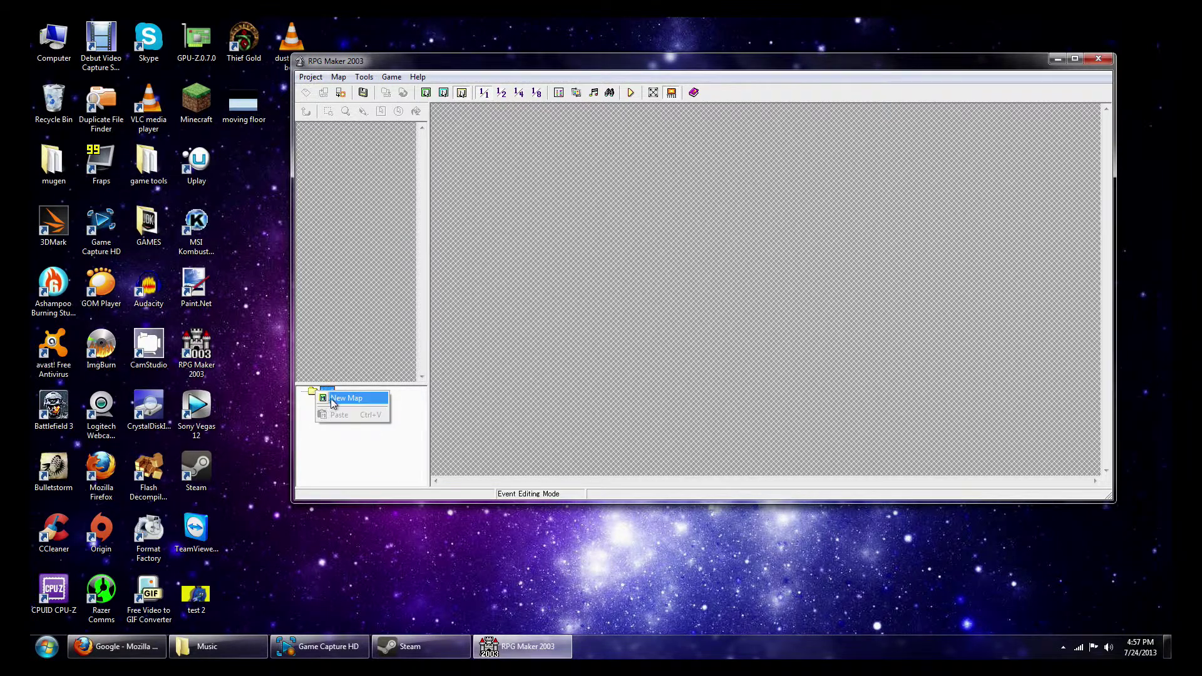
{"action": "left_click", "coordinate": [332, 398]}
{"action": "left_click", "coordinate": [784, 444]}
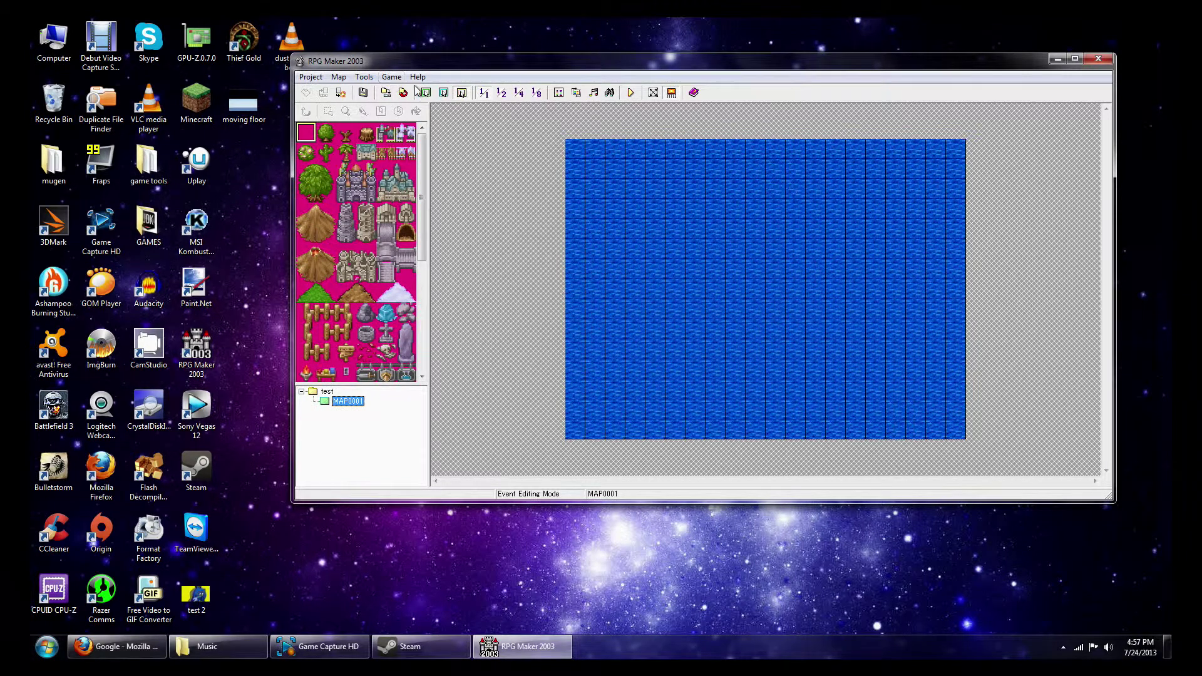
Delete the "strange" image from the project's Frame resources in the Resource Manager
{"action": "left_click", "coordinate": [577, 92]}
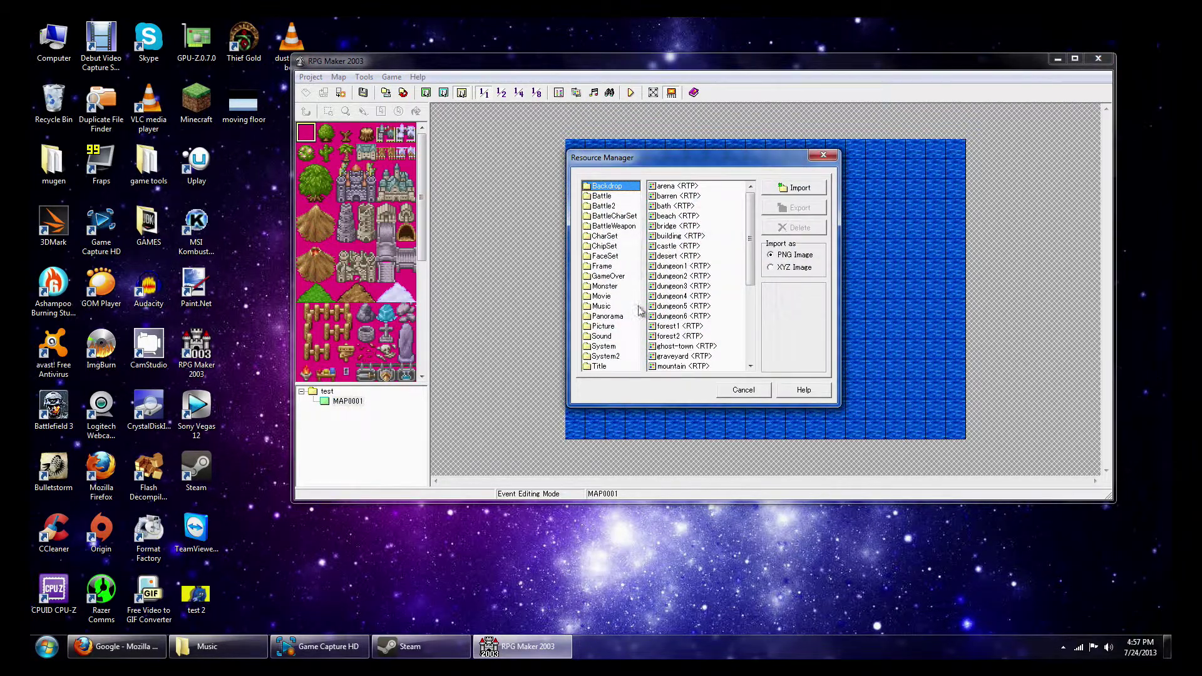
{"action": "left_click", "coordinate": [595, 268]}
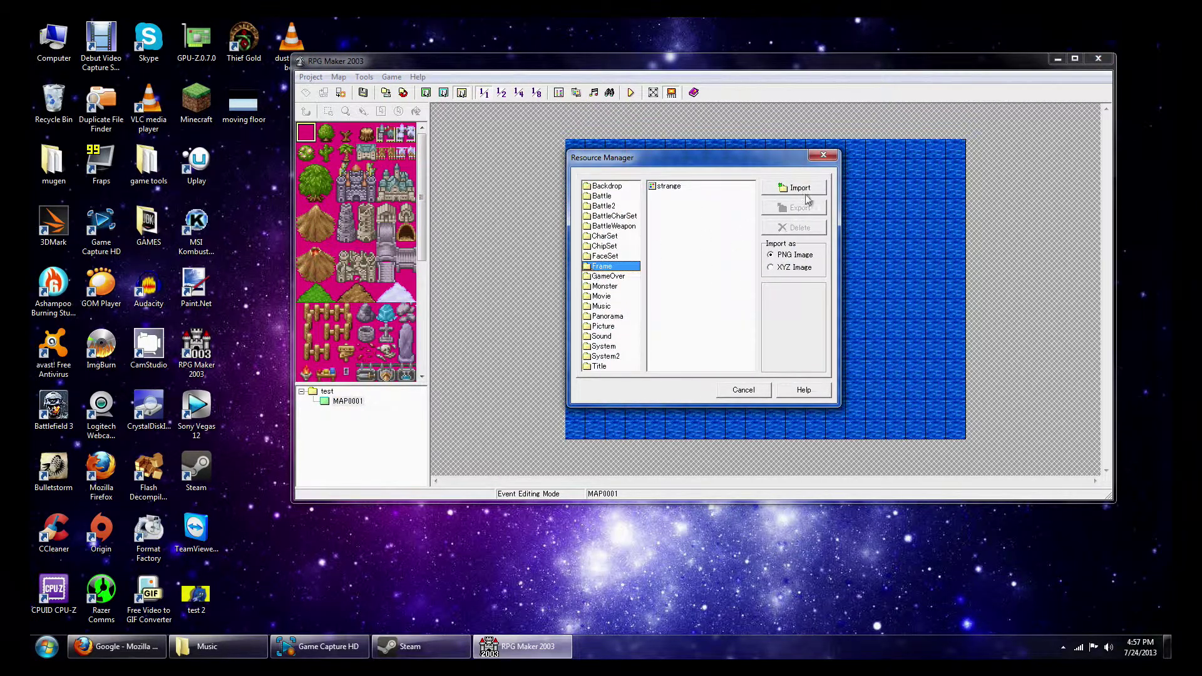
{"action": "left_click", "coordinate": [696, 188]}
{"action": "left_click", "coordinate": [793, 227]}
{"action": "left_click", "coordinate": [719, 311]}
Import the "moving floor" image from the desktop into the Frame resources and close the Resource Manager
{"action": "left_click", "coordinate": [786, 189]}
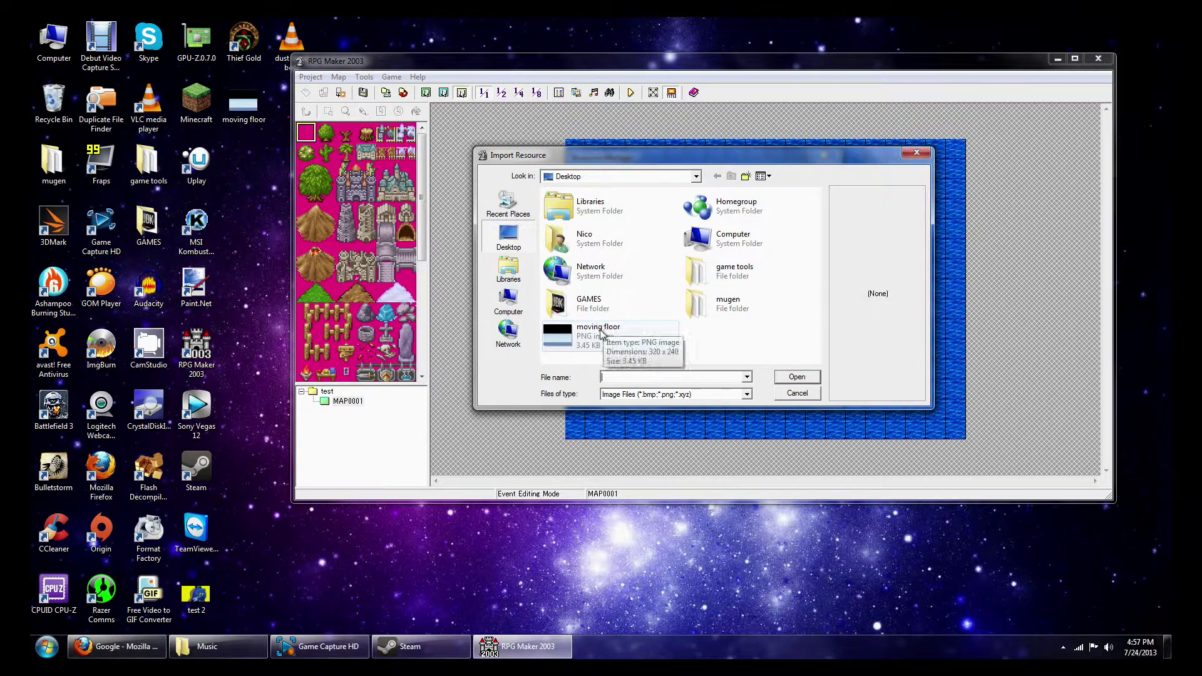
{"action": "left_click", "coordinate": [599, 336]}
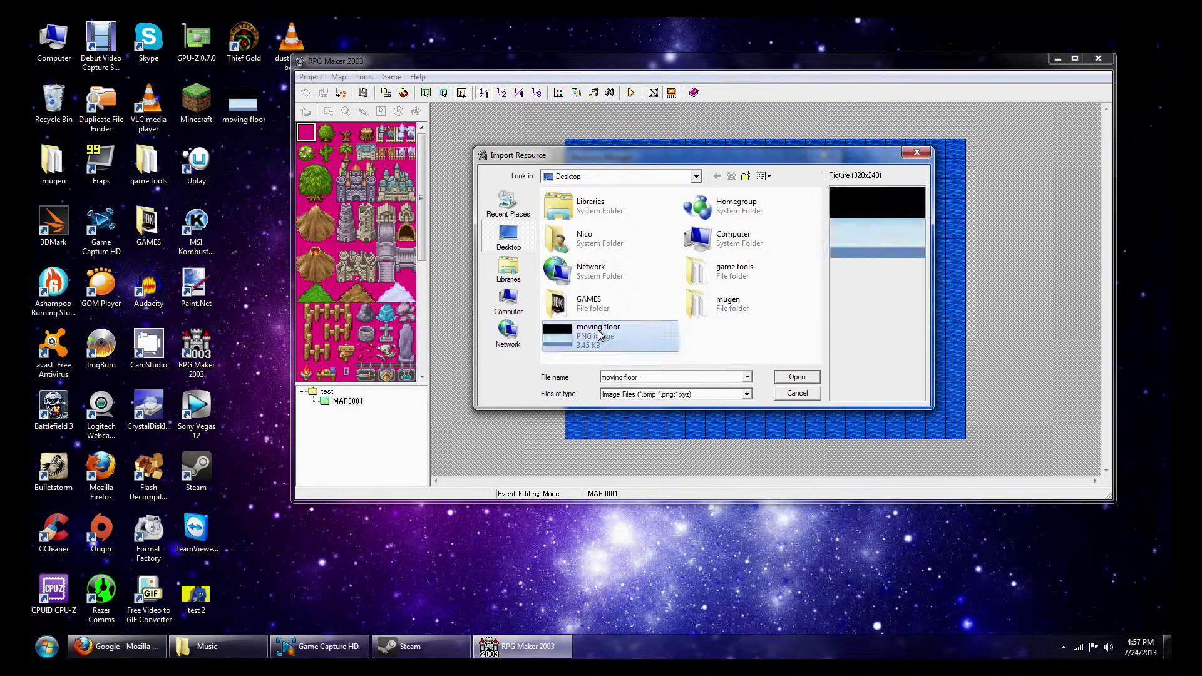
{"action": "left_click", "coordinate": [797, 378]}
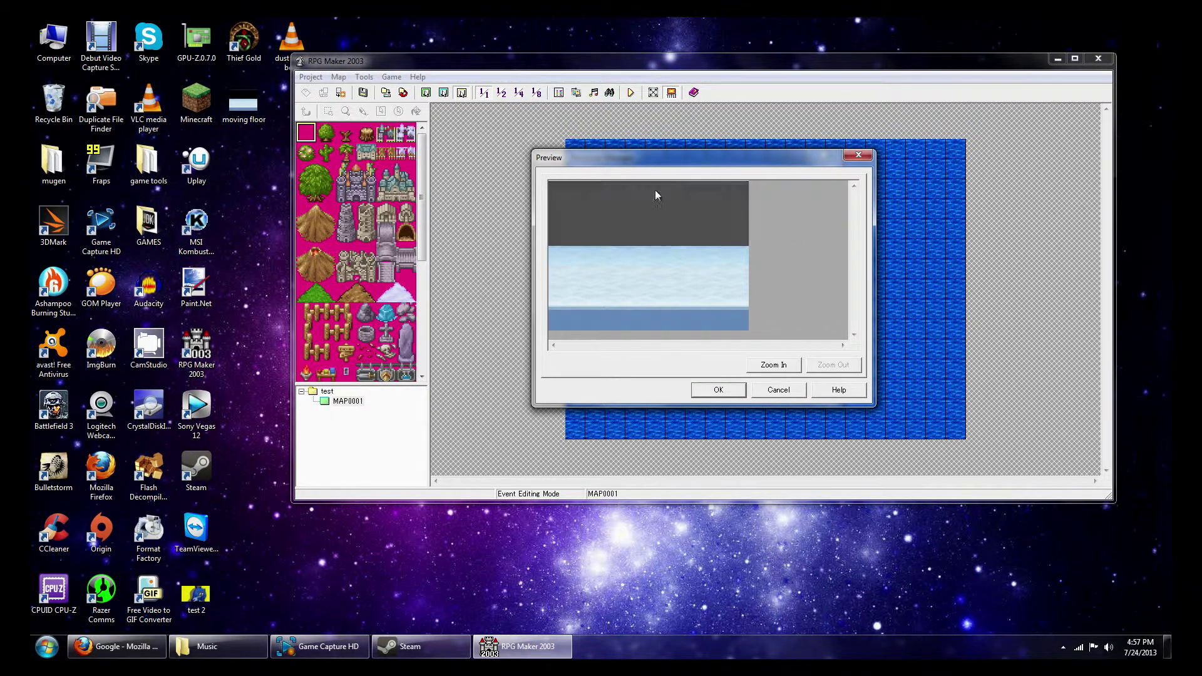
{"action": "left_click", "coordinate": [719, 388]}
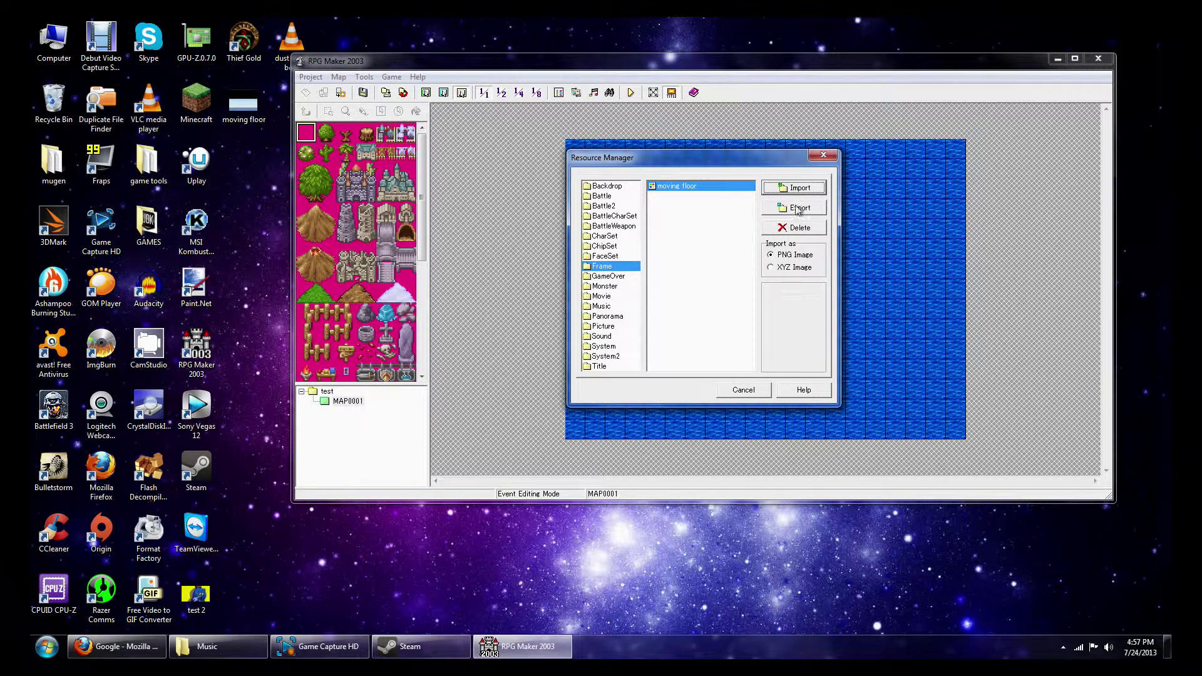
{"action": "left_click", "coordinate": [823, 155]}
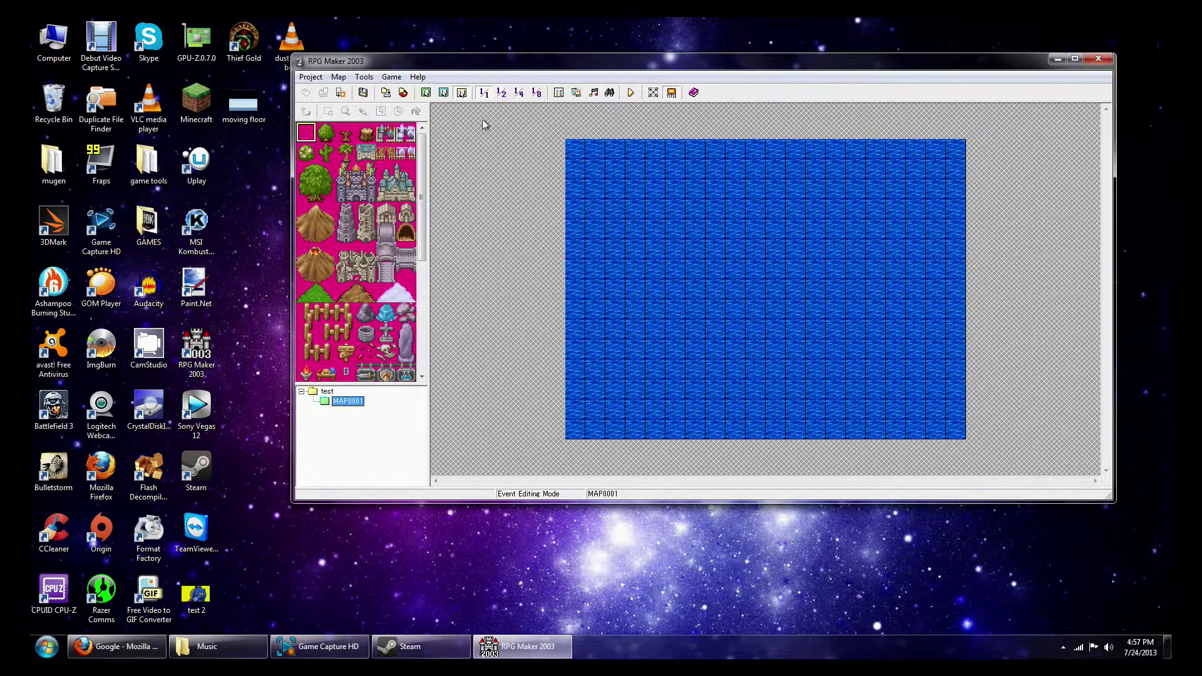
Increase the database's Terrain array size to 11 and name the new terrain entry "dark room"
{"action": "left_click", "coordinate": [558, 95]}
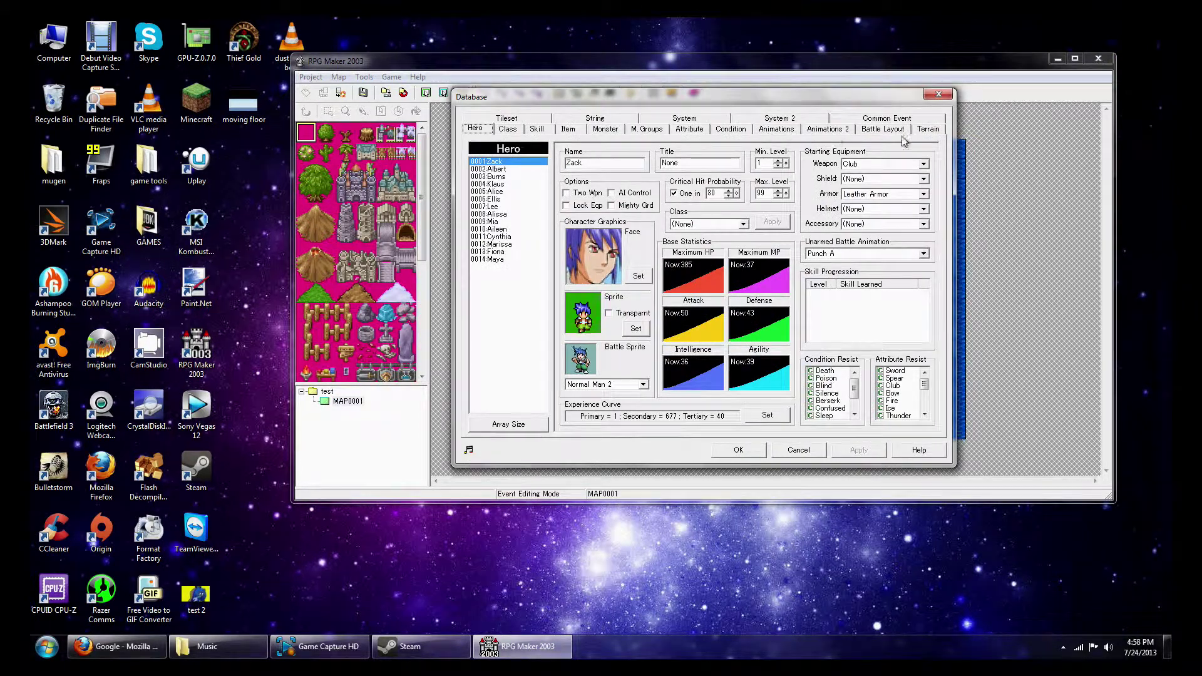
{"action": "left_click", "coordinate": [928, 129]}
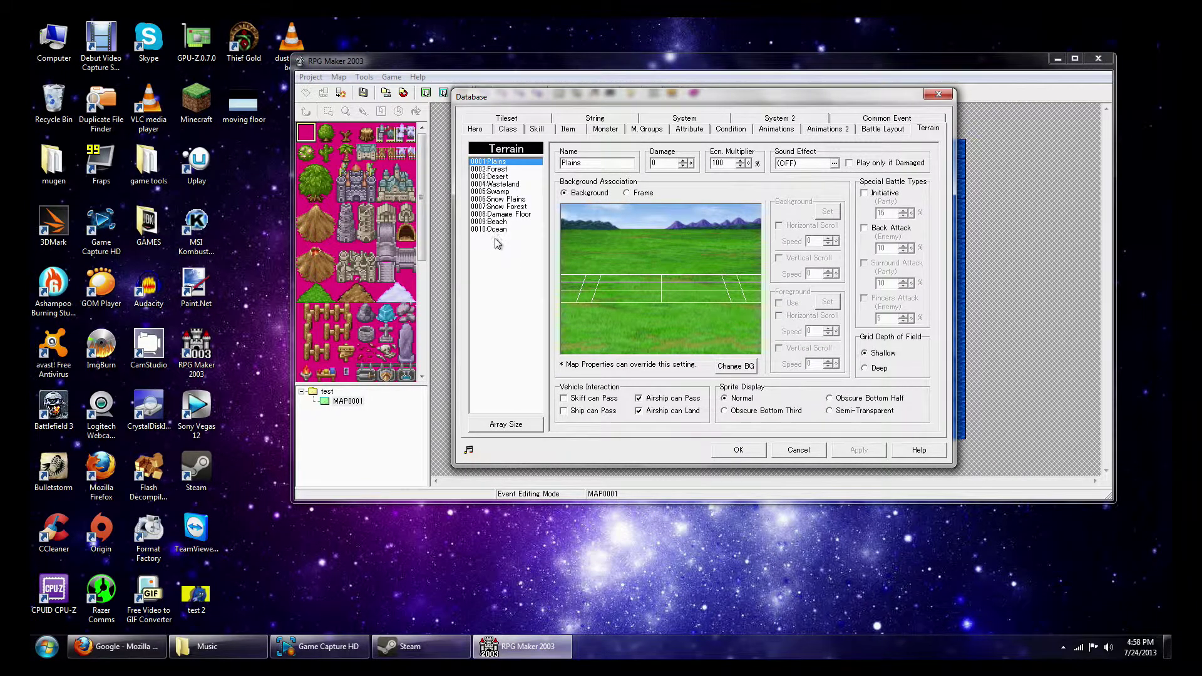
{"action": "left_click", "coordinate": [519, 426]}
{"action": "left_click", "coordinate": [515, 397]}
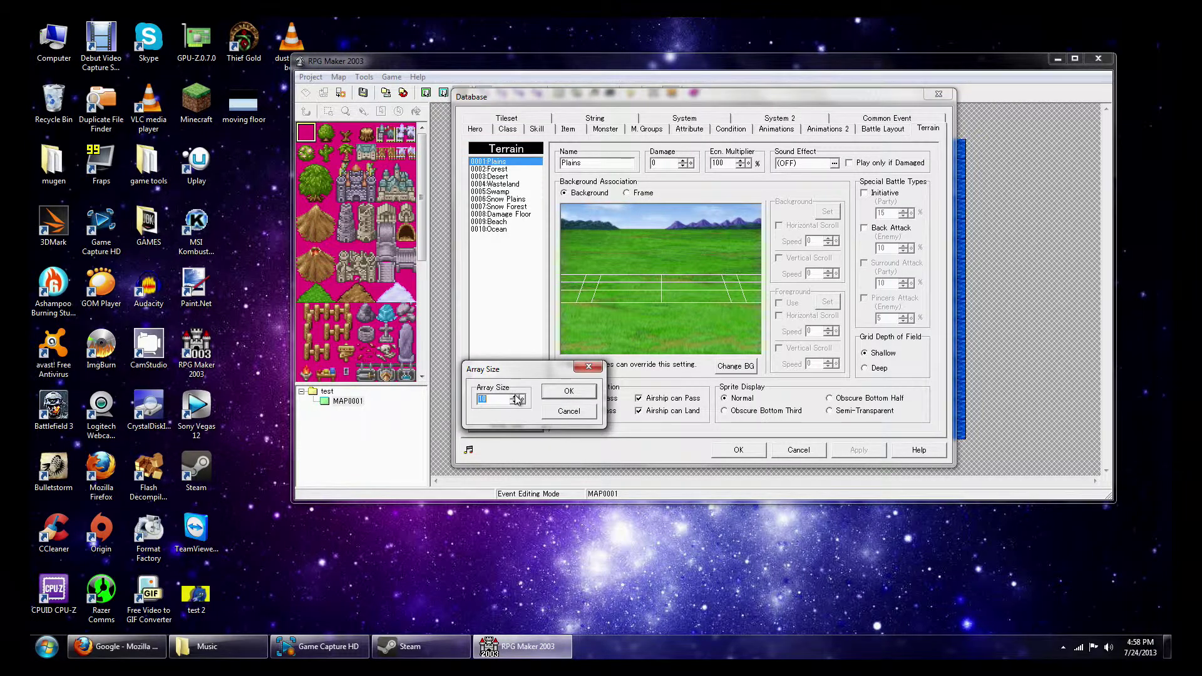
{"action": "left_click", "coordinate": [575, 394]}
{"action": "left_click", "coordinate": [498, 241]}
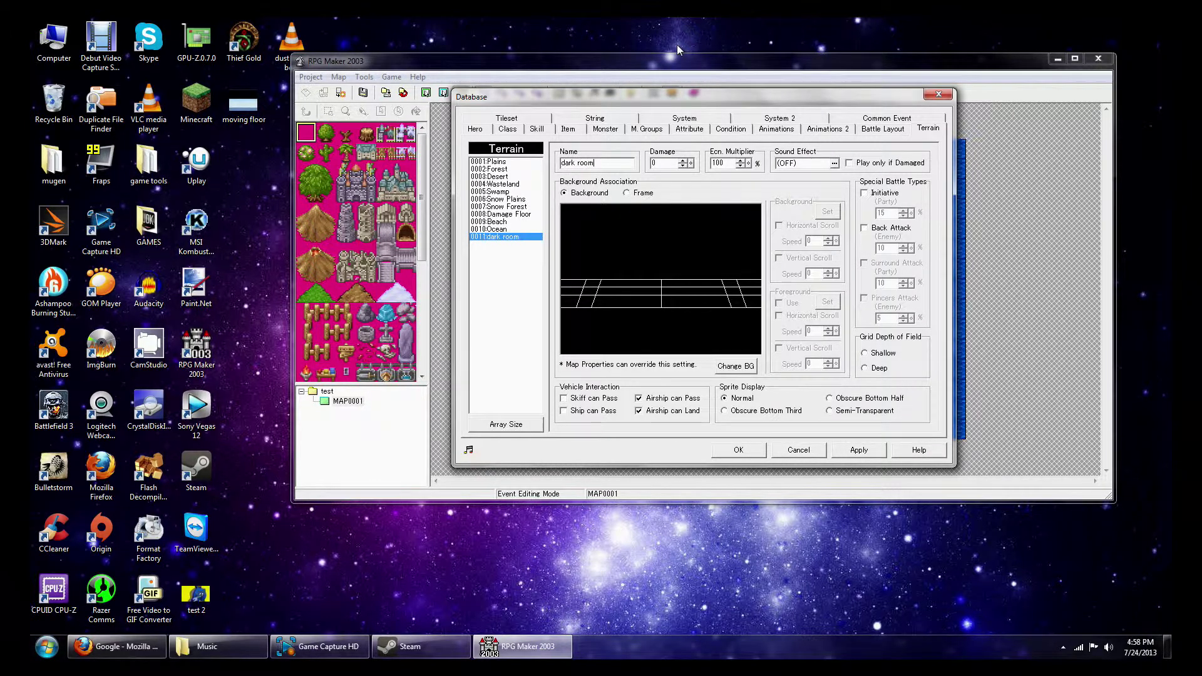
Set the "dark room" terrain's background association to Frame, using the "moving floor" image with Horizontal Scroll enabled
{"action": "left_click", "coordinate": [627, 194]}
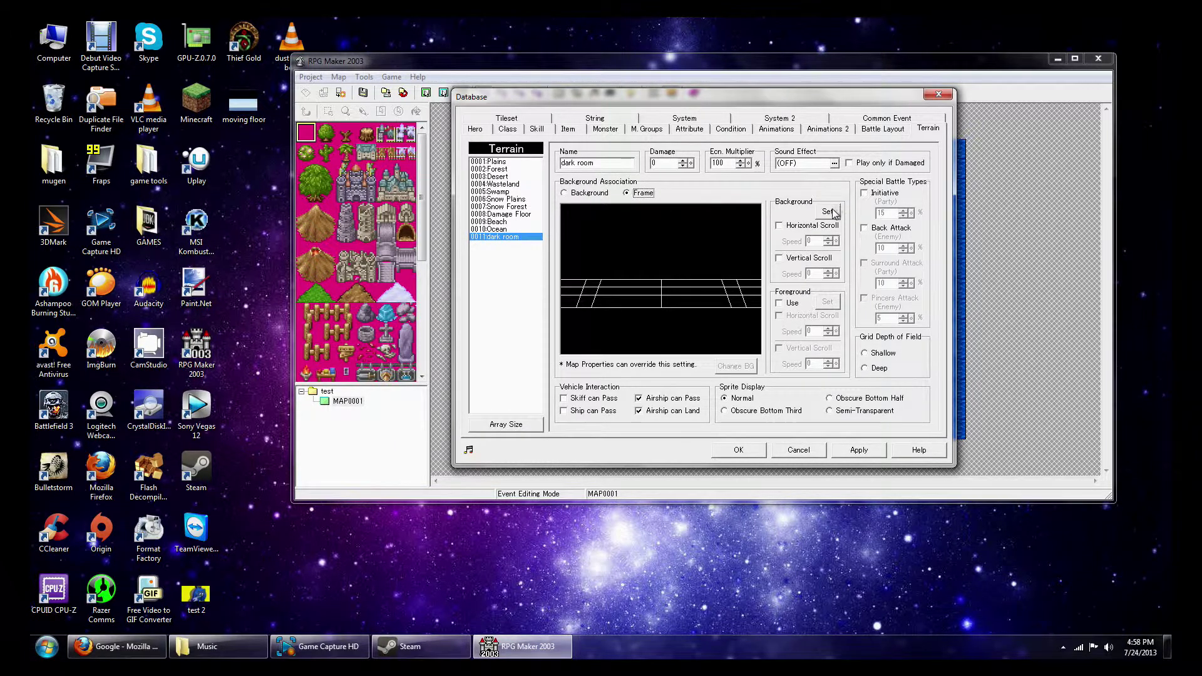
{"action": "left_click", "coordinate": [827, 212]}
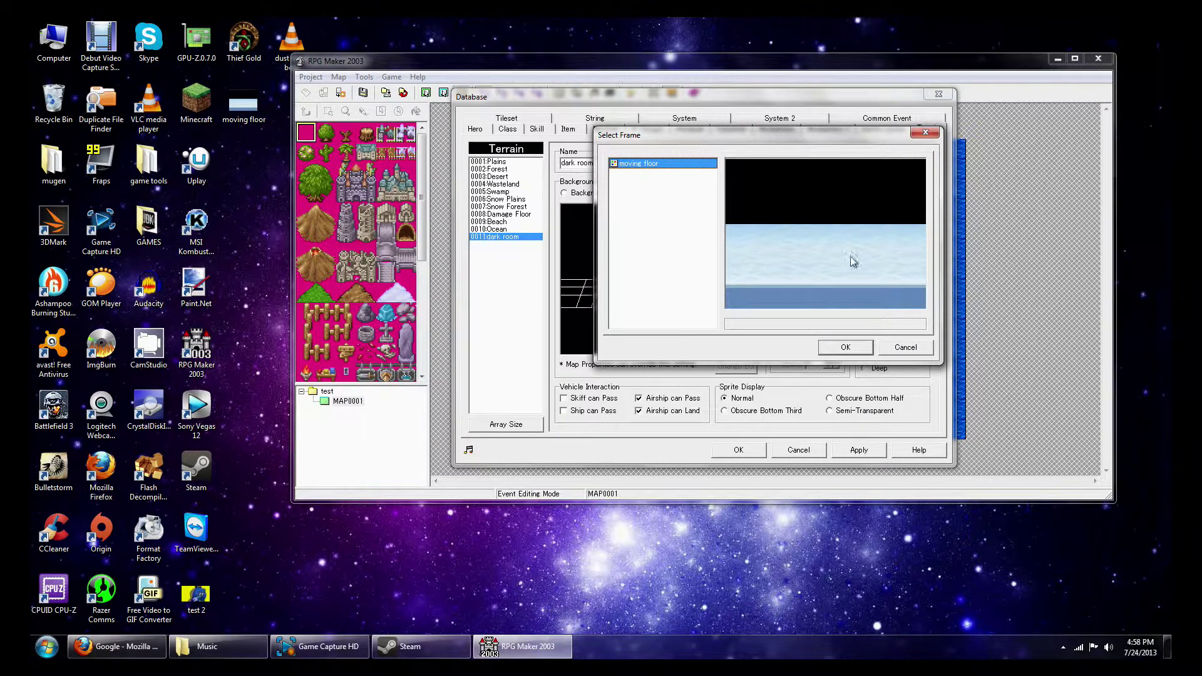
{"action": "left_click", "coordinate": [847, 346]}
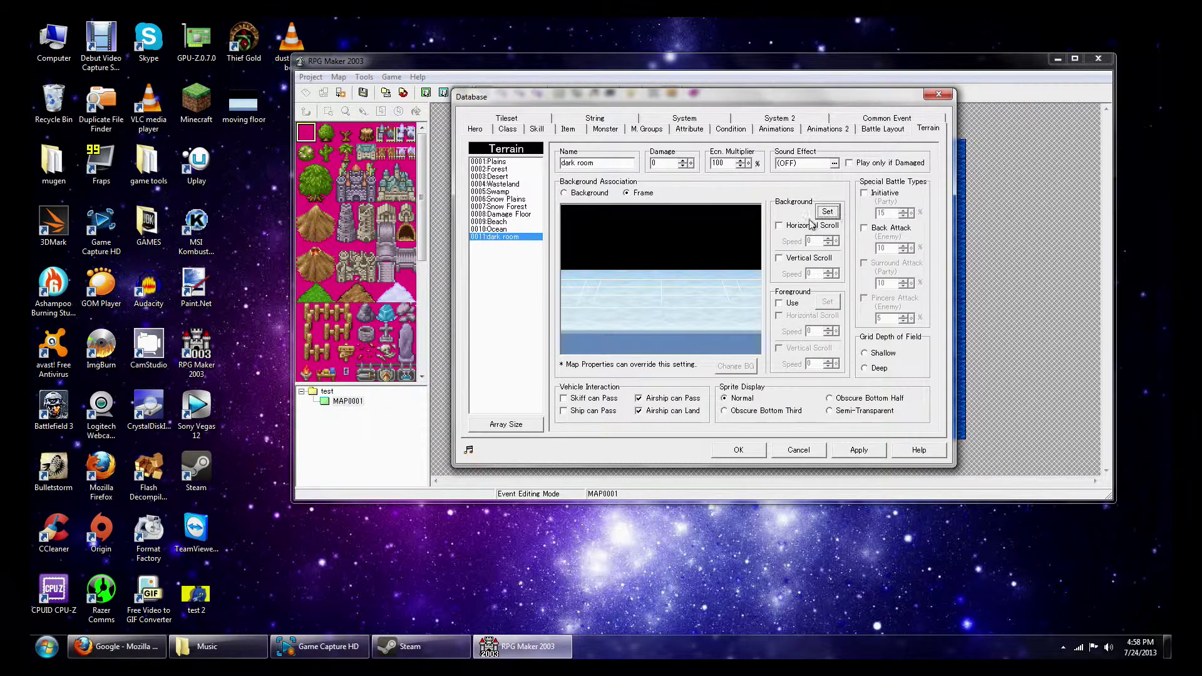
{"action": "left_click", "coordinate": [780, 227]}
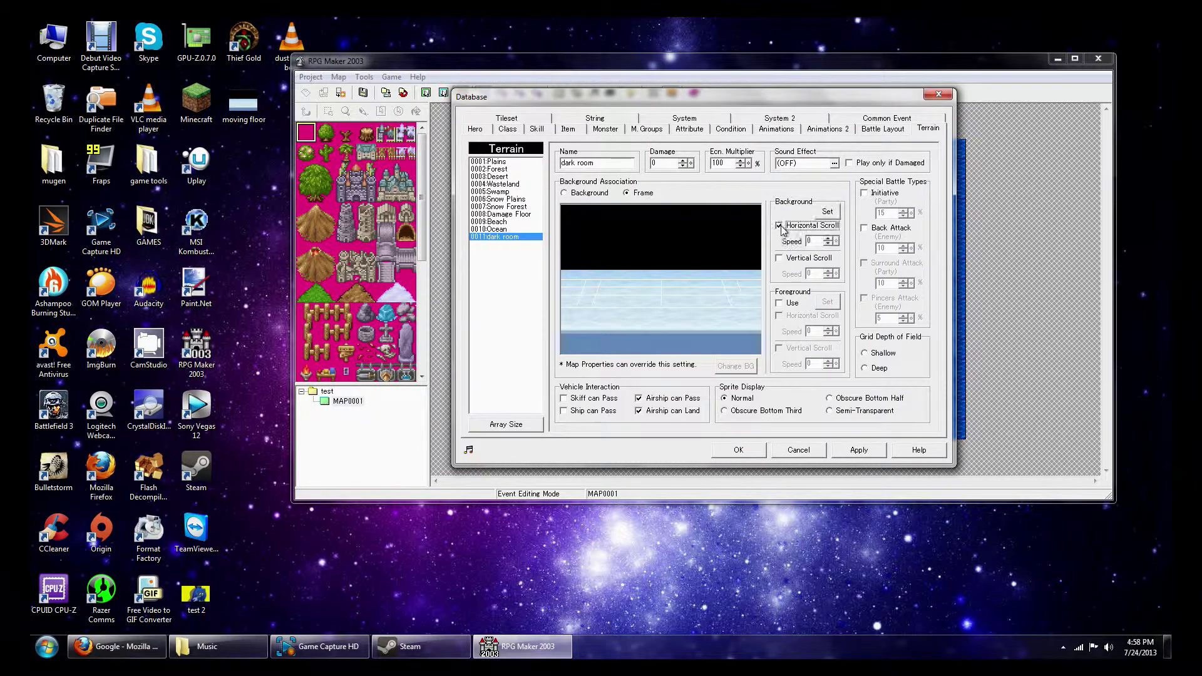
{"action": "left_click", "coordinate": [830, 241]}
{"action": "left_click", "coordinate": [830, 245]}
{"action": "left_click", "coordinate": [780, 259]}
{"action": "left_click", "coordinate": [784, 263]}
{"action": "left_click", "coordinate": [827, 276]}
{"action": "left_click", "coordinate": [828, 272]}
{"action": "left_click", "coordinate": [778, 258]}
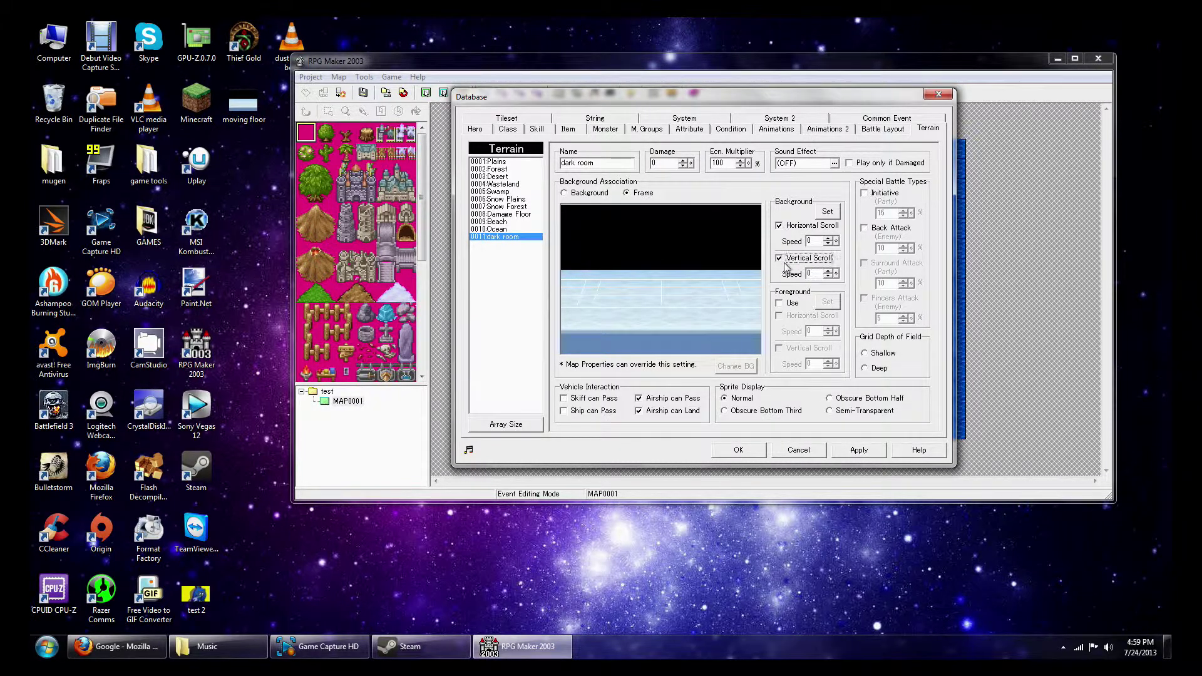
Set the background's horizontal scroll speed to 4 and apply the terrain changes
{"action": "left_click", "coordinate": [832, 243]}
{"action": "left_click", "coordinate": [870, 450]}
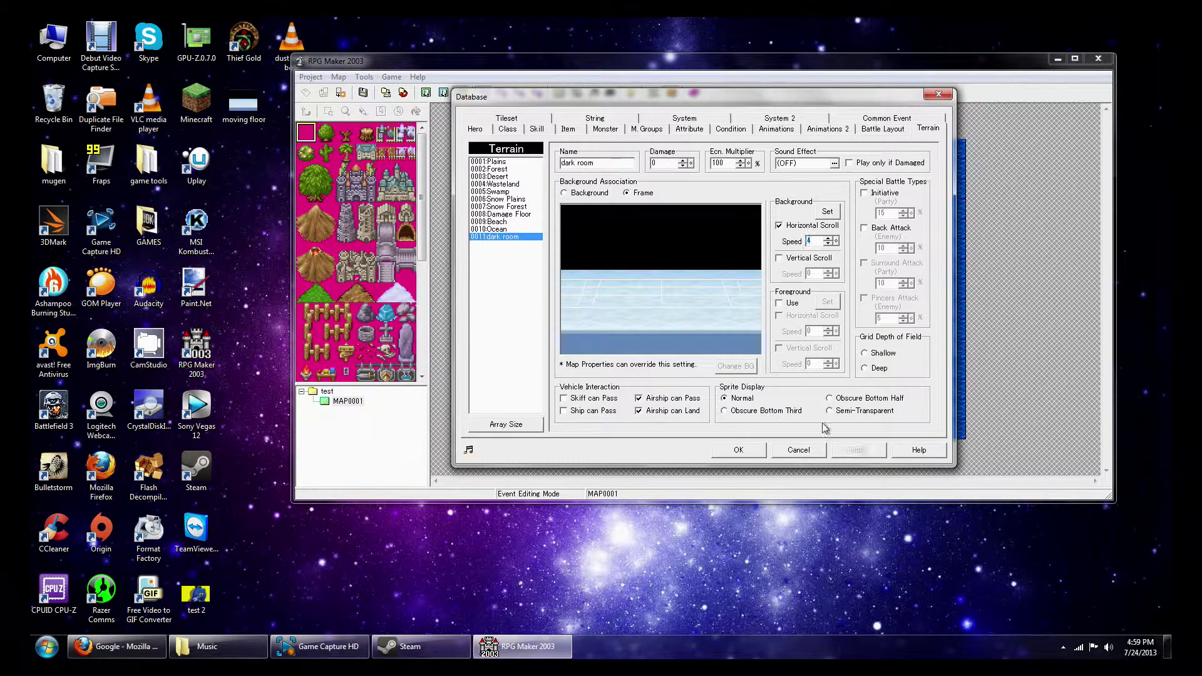
Assign the "dark room" terrain to the pink striped lower-layer tile of the Dungeon tileset, apply it and close the database
{"action": "left_click", "coordinate": [499, 118]}
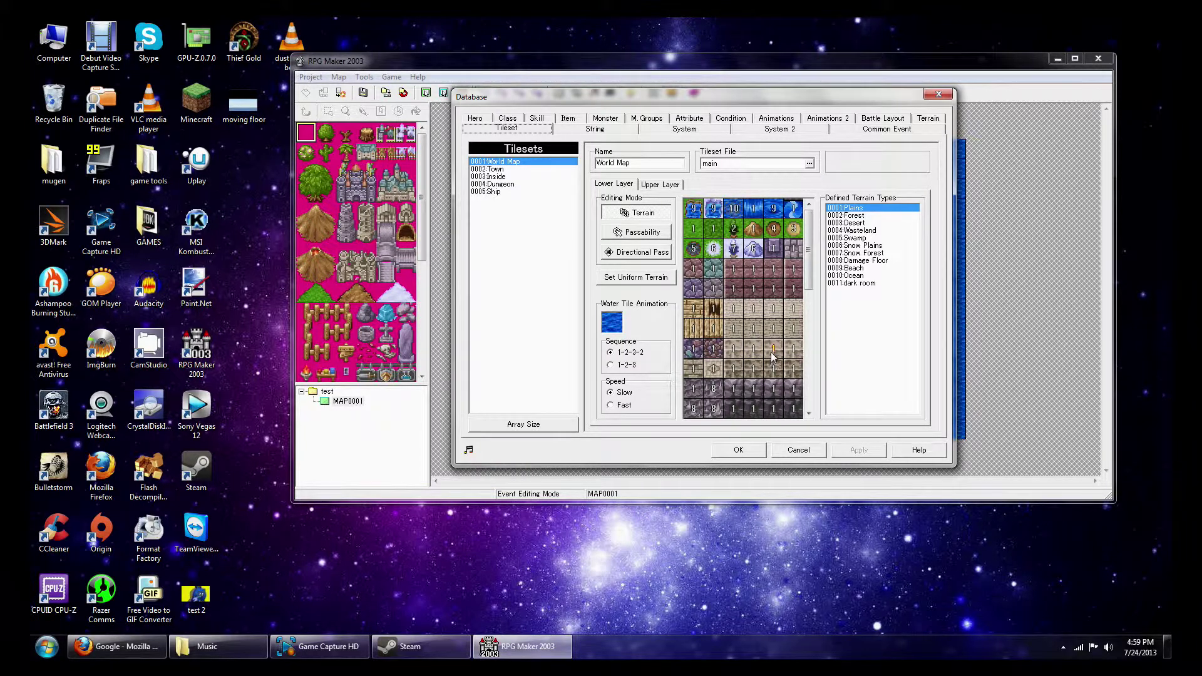
{"action": "left_click", "coordinate": [493, 185]}
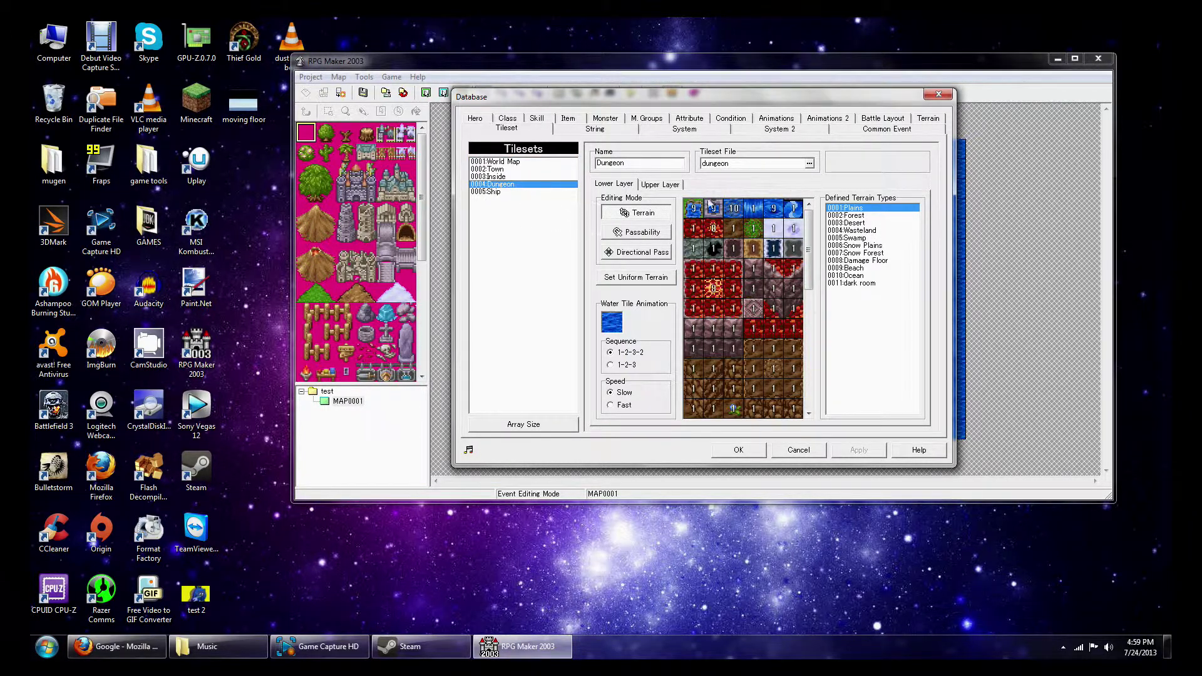
{"action": "left_click_drag", "start_coordinate": [814, 246], "coordinate": [814, 393]}
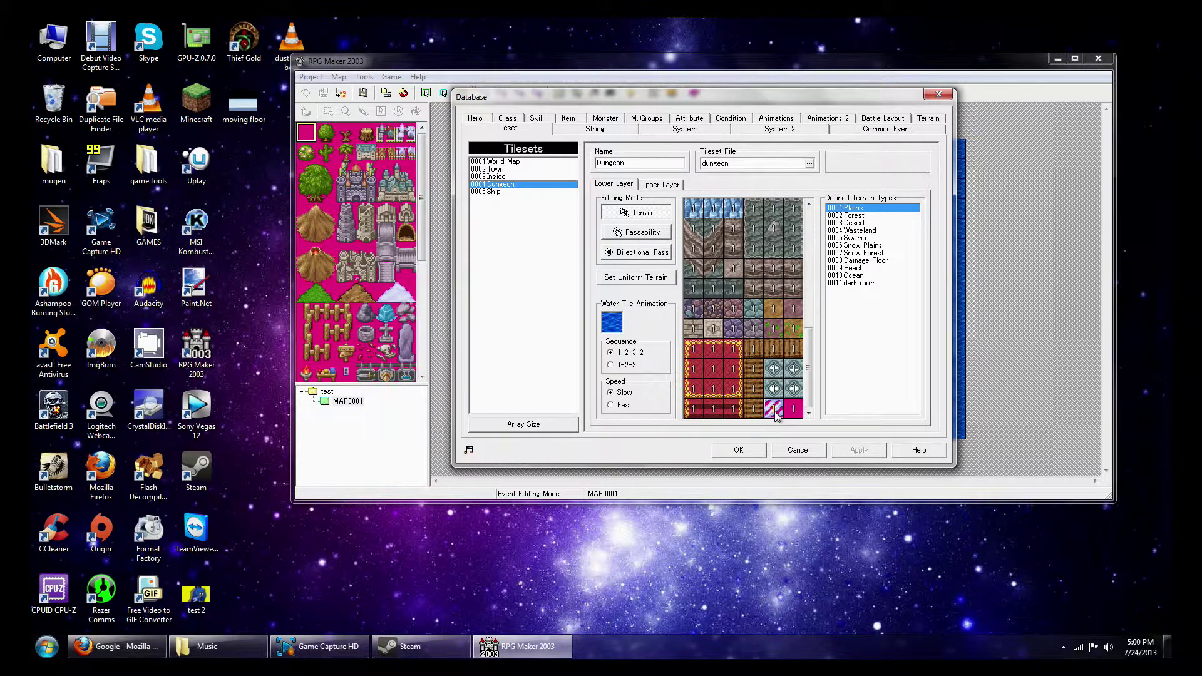
{"action": "left_click", "coordinate": [864, 283]}
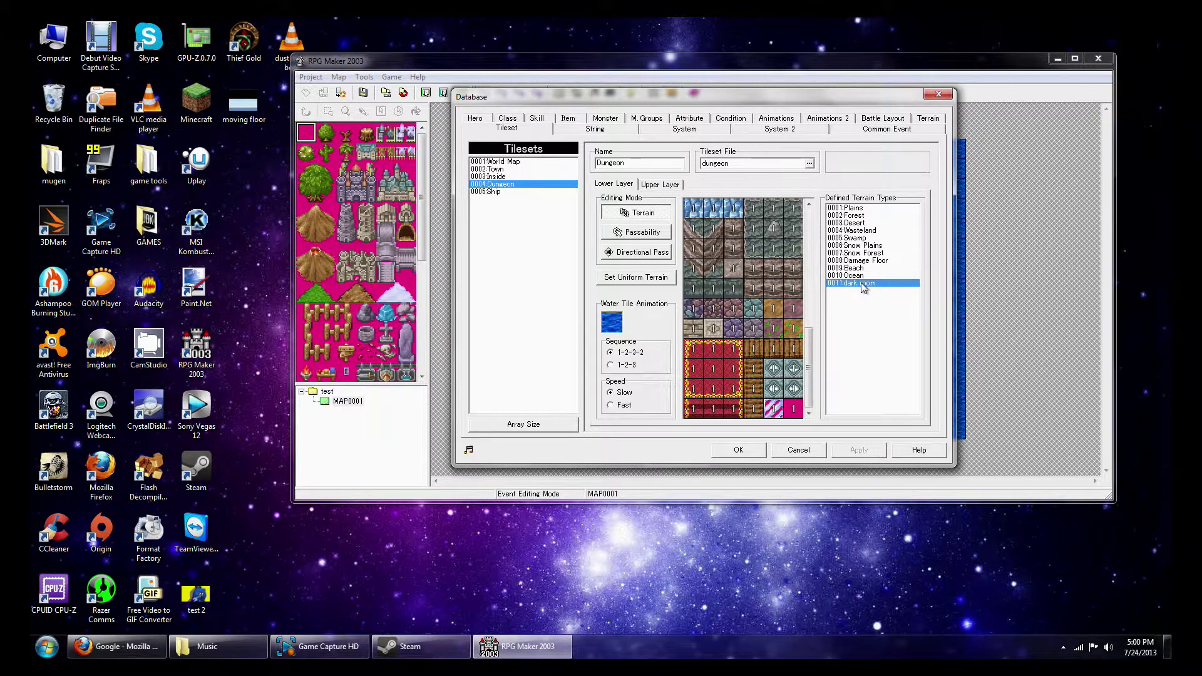
{"action": "left_click", "coordinate": [776, 413]}
{"action": "left_click", "coordinate": [859, 451]}
{"action": "left_click", "coordinate": [938, 94]}
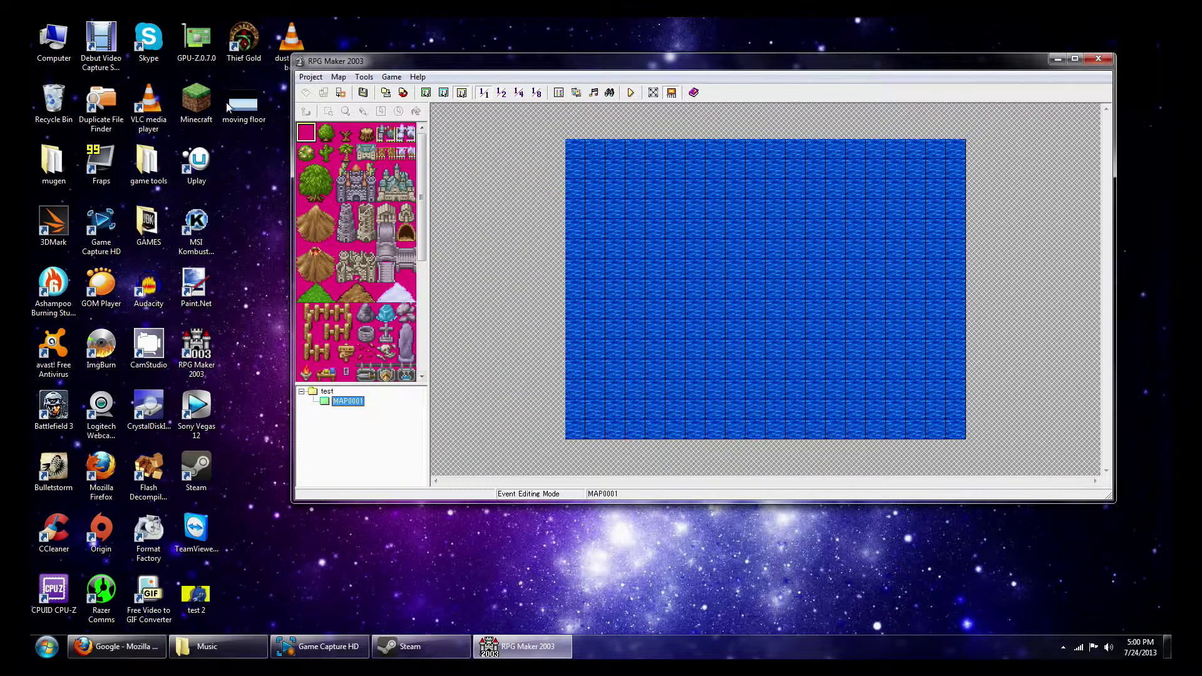
Add the "Plains 1" monster group to the enemy encounters in MAP0001's properties
{"action": "left_click_drag", "start_coordinate": [424, 164], "coordinate": [424, 183]}
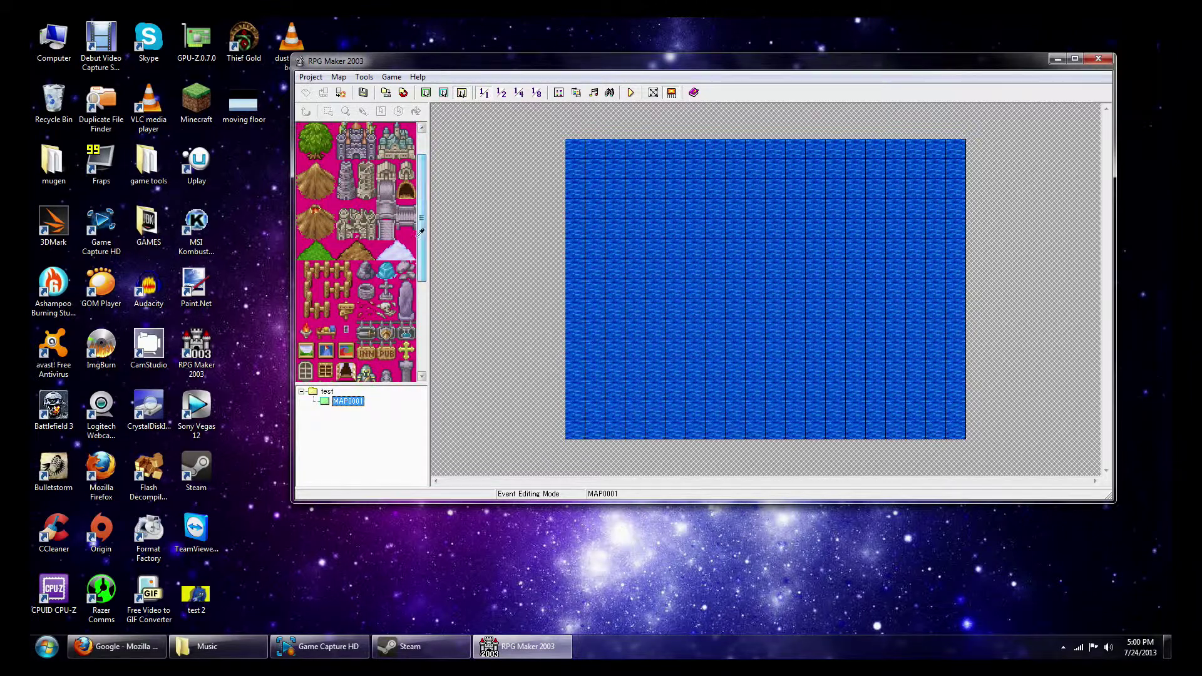
{"action": "right_click", "coordinate": [336, 404]}
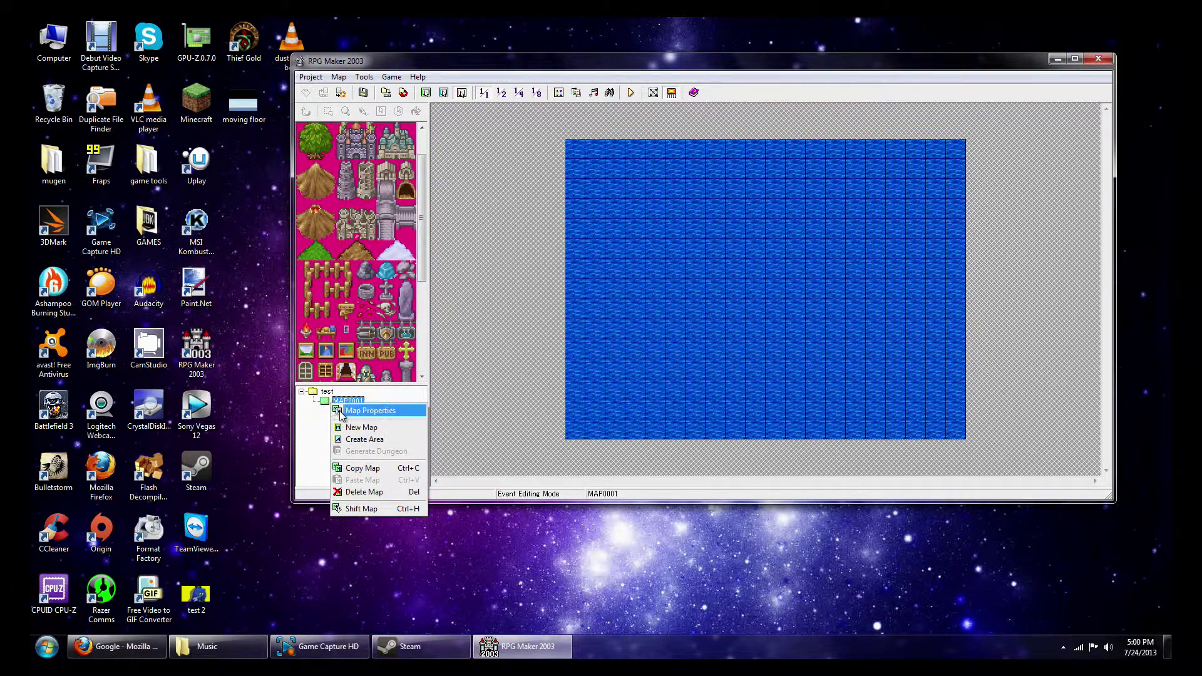
{"action": "left_click", "coordinate": [351, 411]}
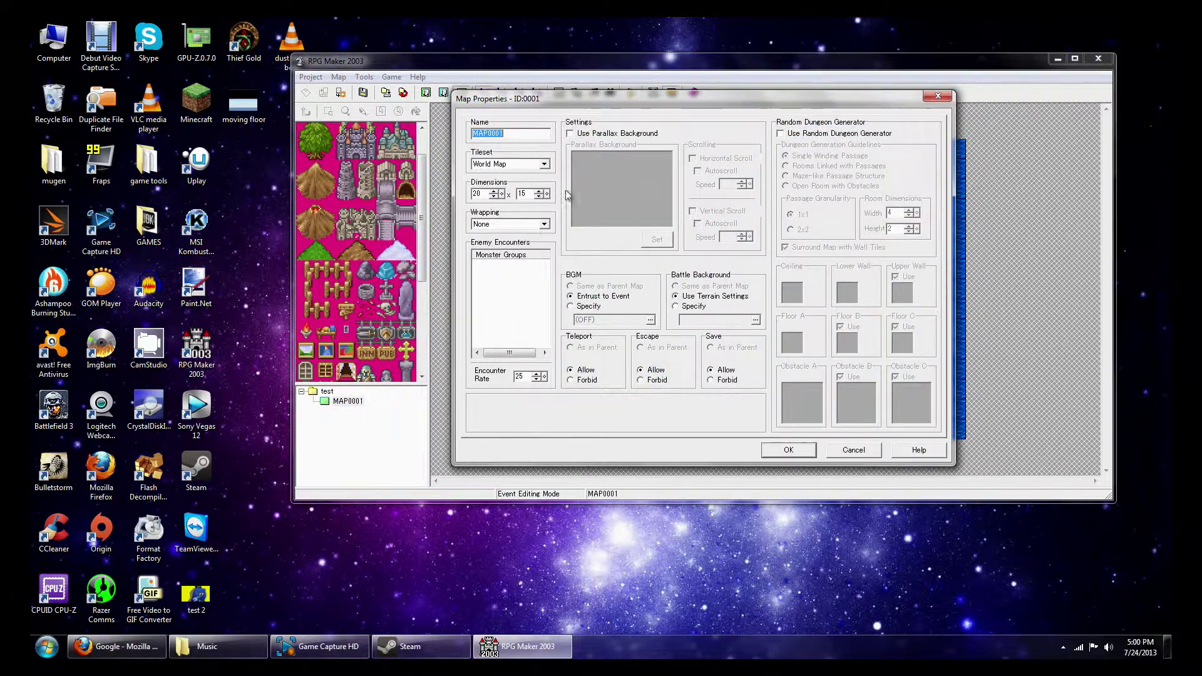
{"action": "left_click", "coordinate": [513, 273]}
{"action": "right_click", "coordinate": [512, 269]}
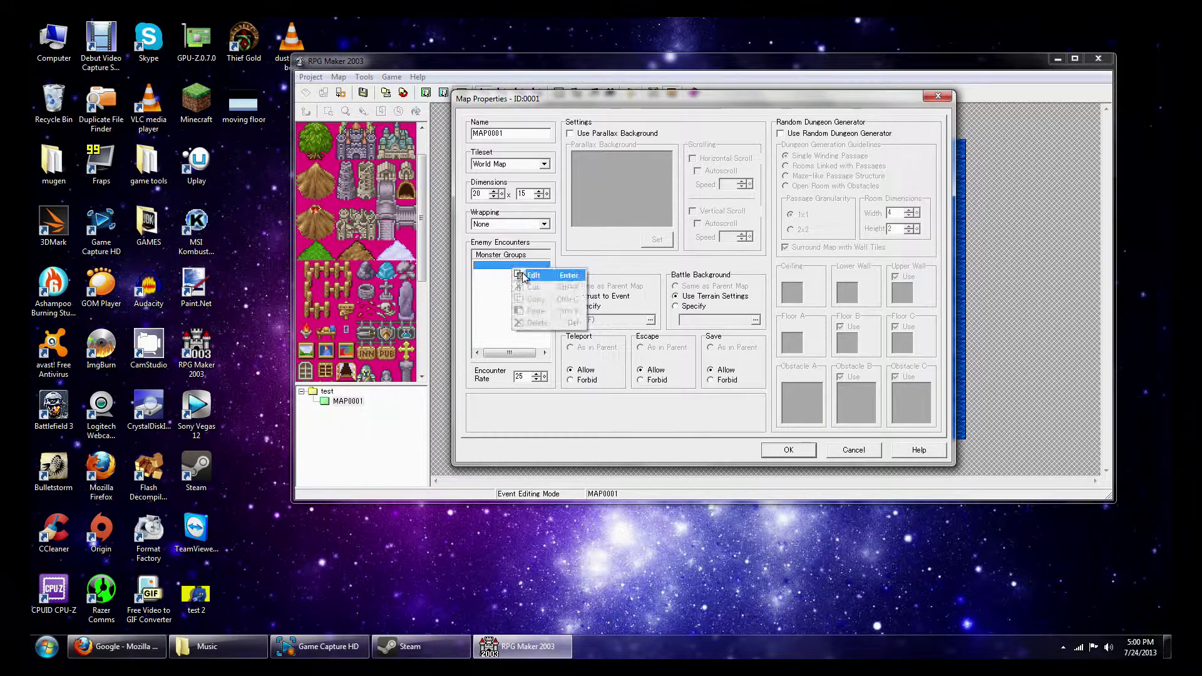
{"action": "left_click", "coordinate": [529, 277]}
{"action": "left_click", "coordinate": [500, 302]}
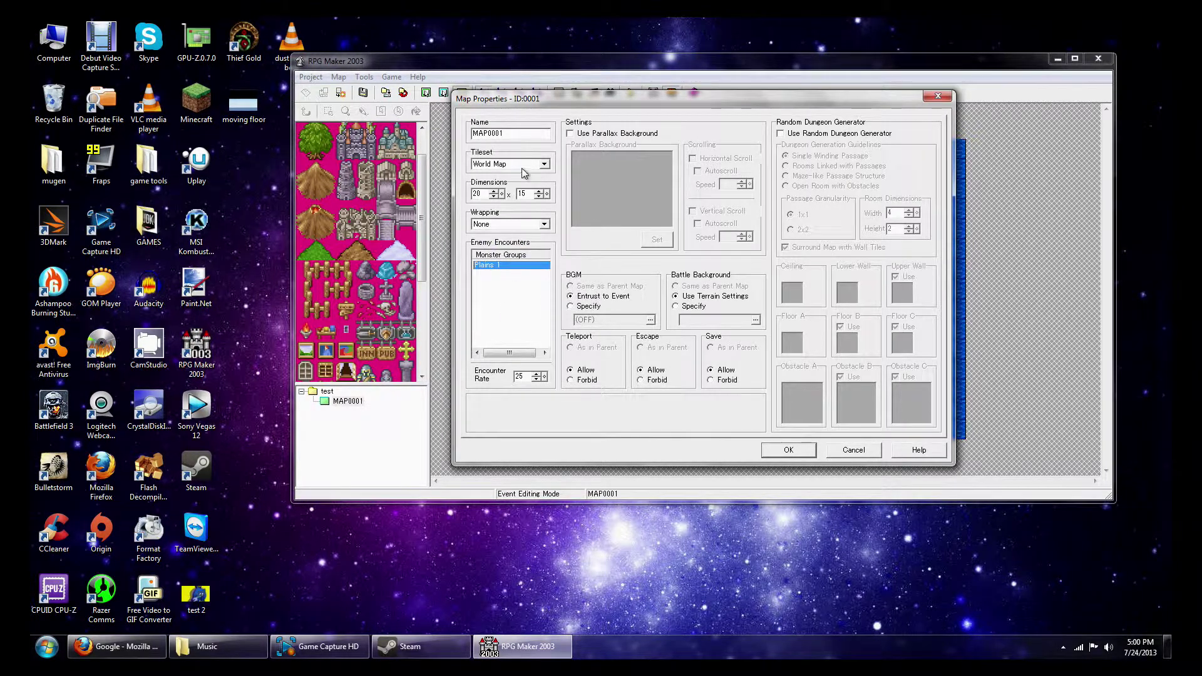
Set the map's tileset to Dungeon and confirm the map properties
{"action": "left_click", "coordinate": [544, 164]}
{"action": "left_click", "coordinate": [523, 196]}
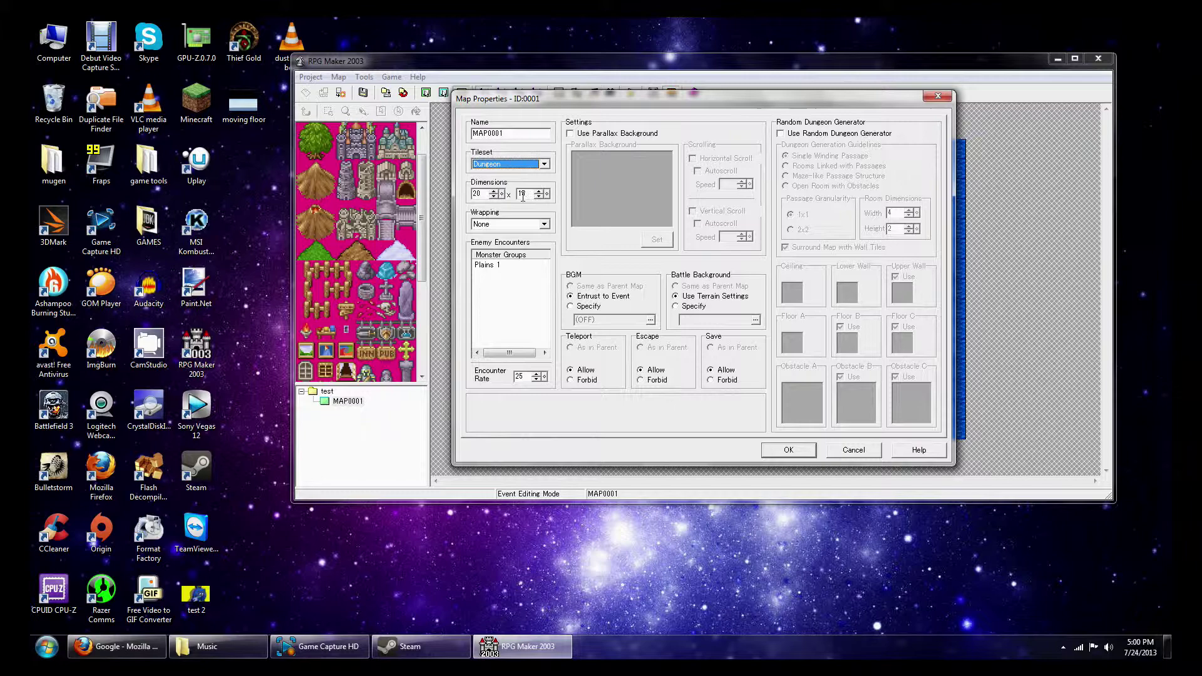
{"action": "left_click", "coordinate": [788, 450]}
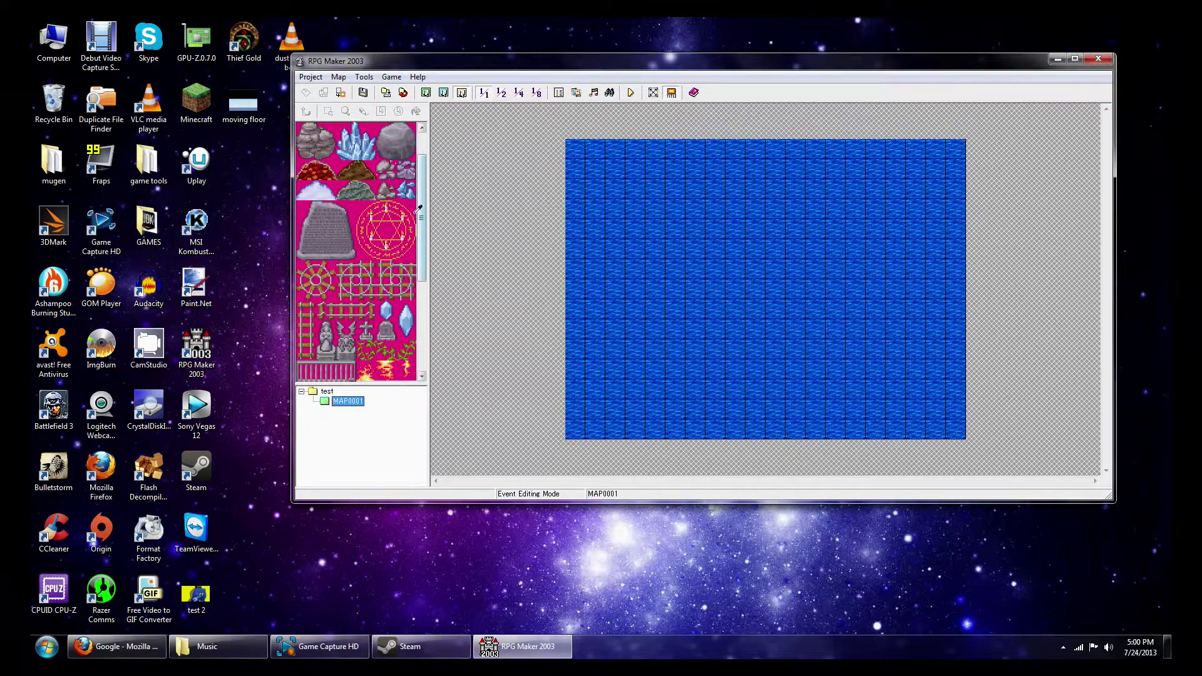
Draw a rectangle of pink striped tiles, about 13 by 9 tiles, on the lower layer in the middle of the map
{"action": "left_click", "coordinate": [444, 93]}
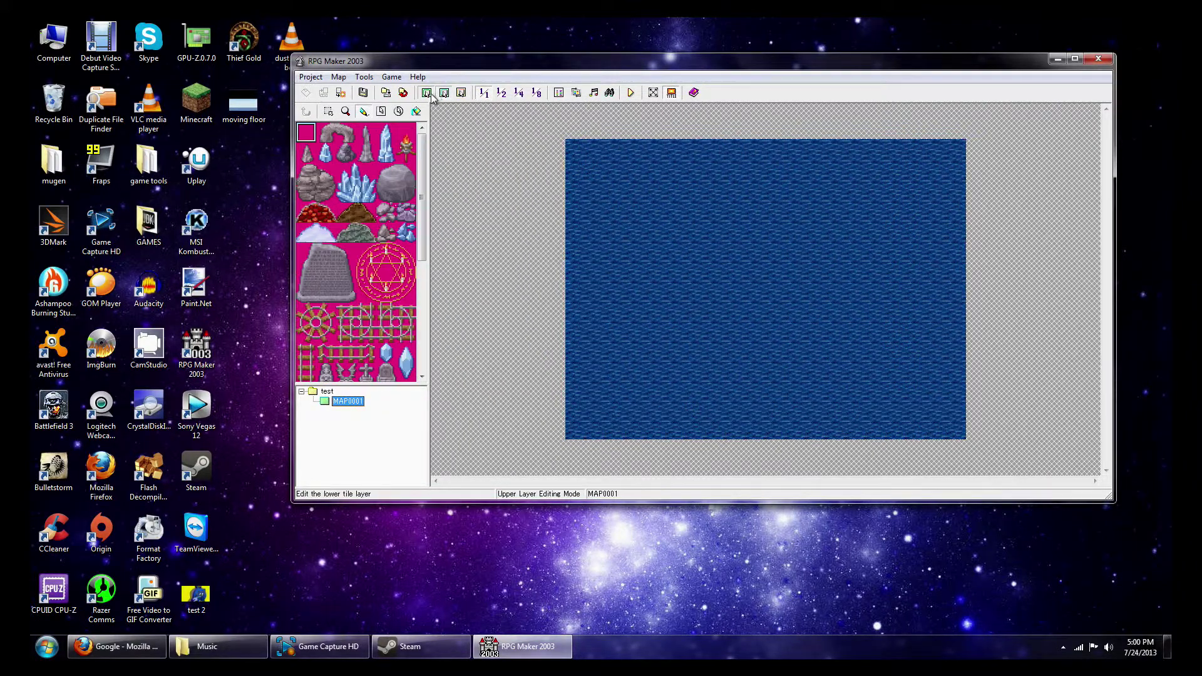
{"action": "left_click", "coordinate": [425, 93]}
{"action": "left_click_drag", "start_coordinate": [418, 164], "coordinate": [423, 285]}
{"action": "left_click", "coordinate": [386, 372]}
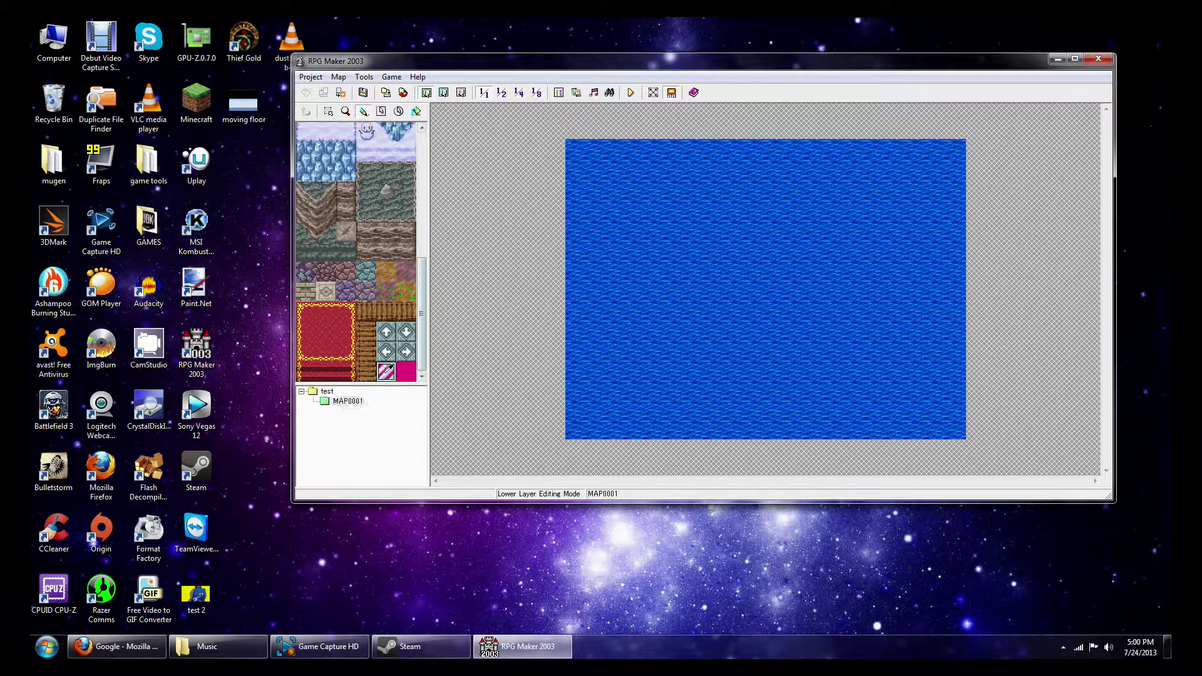
{"action": "left_click", "coordinate": [381, 111]}
{"action": "left_click_drag", "start_coordinate": [633, 188], "coordinate": [879, 349]}
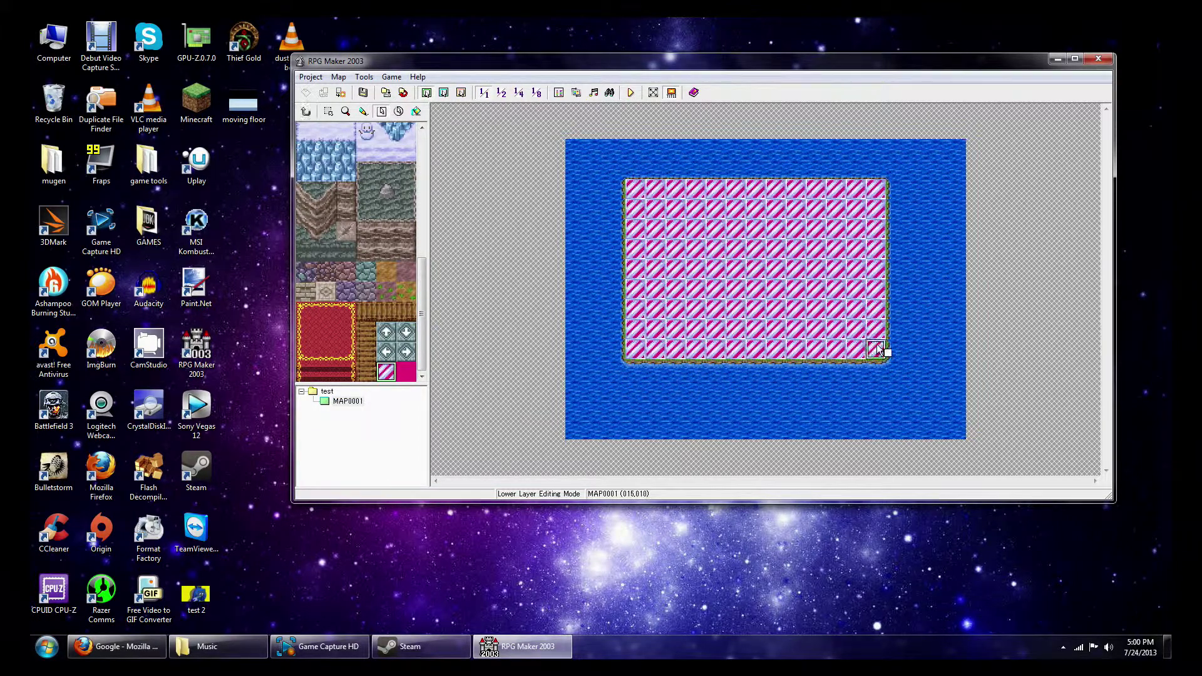
Place the party starting position on the striped floor at tile (008,004) in event editing mode
{"action": "left_click", "coordinate": [461, 92]}
{"action": "right_click", "coordinate": [734, 230]}
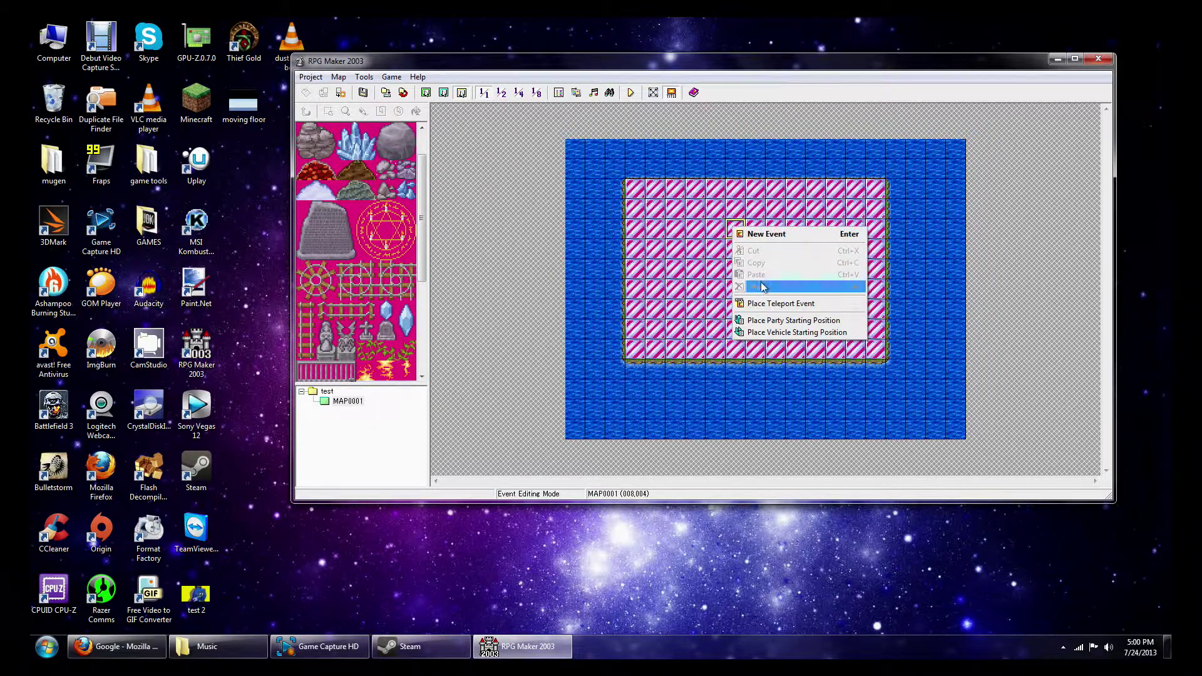
{"action": "left_click", "coordinate": [768, 320]}
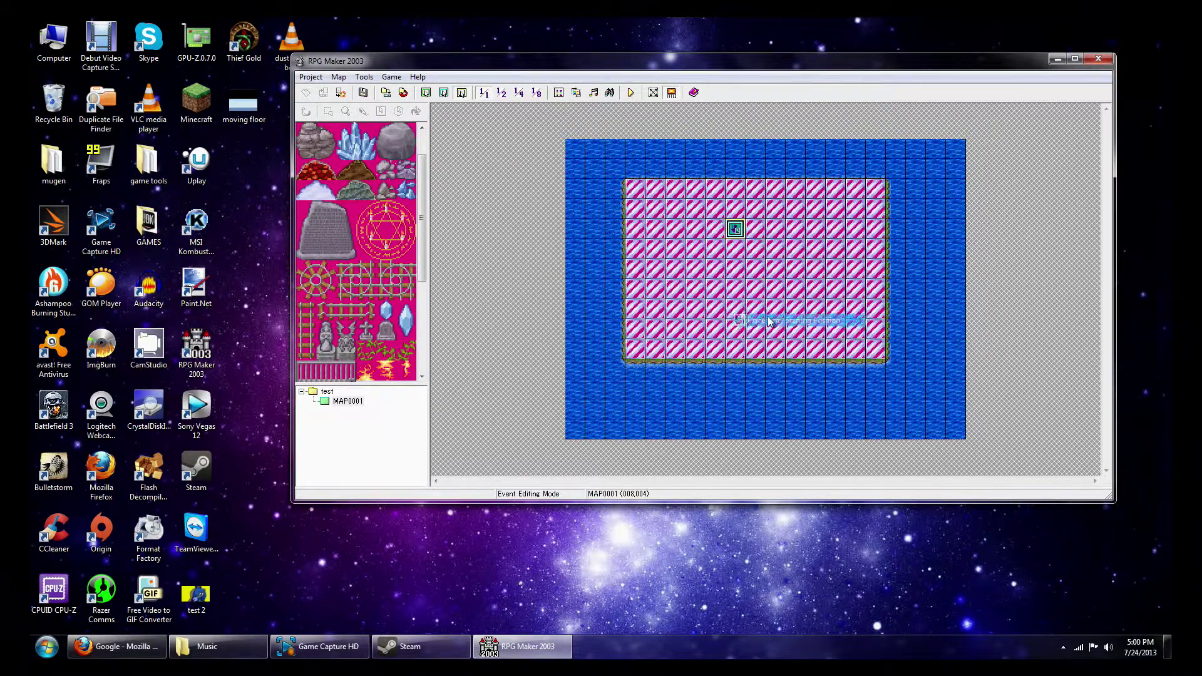
Save the changed map, launch a test play and start a new game
{"action": "left_click", "coordinate": [630, 94]}
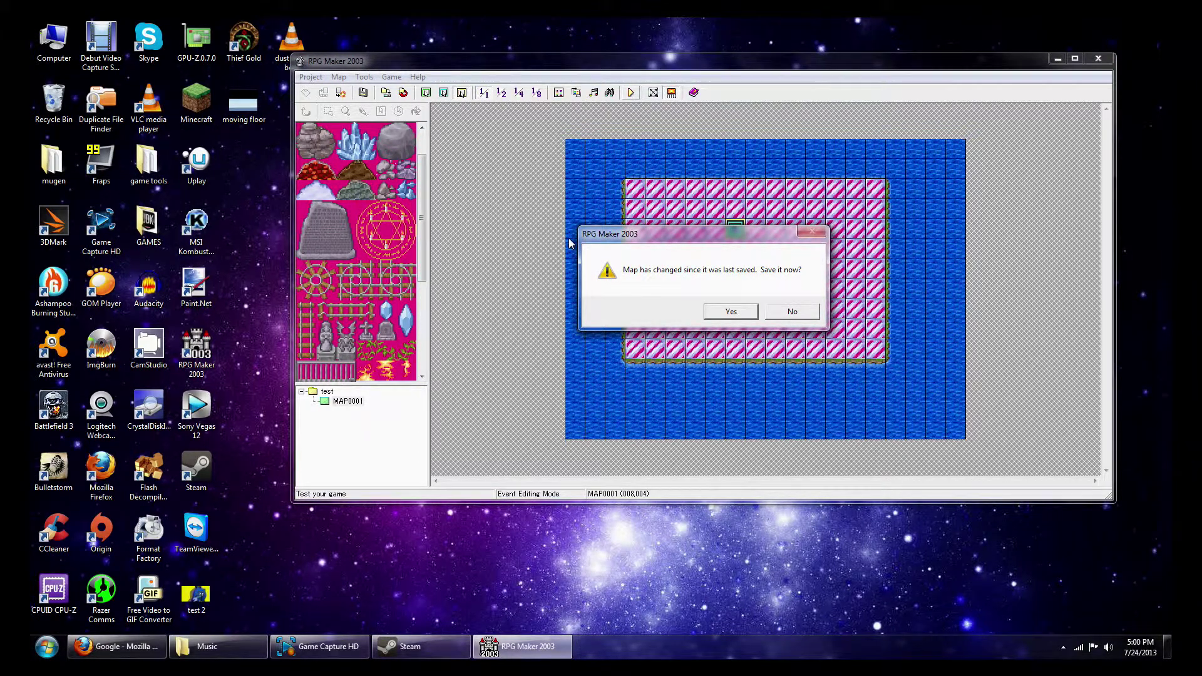
{"action": "left_click", "coordinate": [733, 314]}
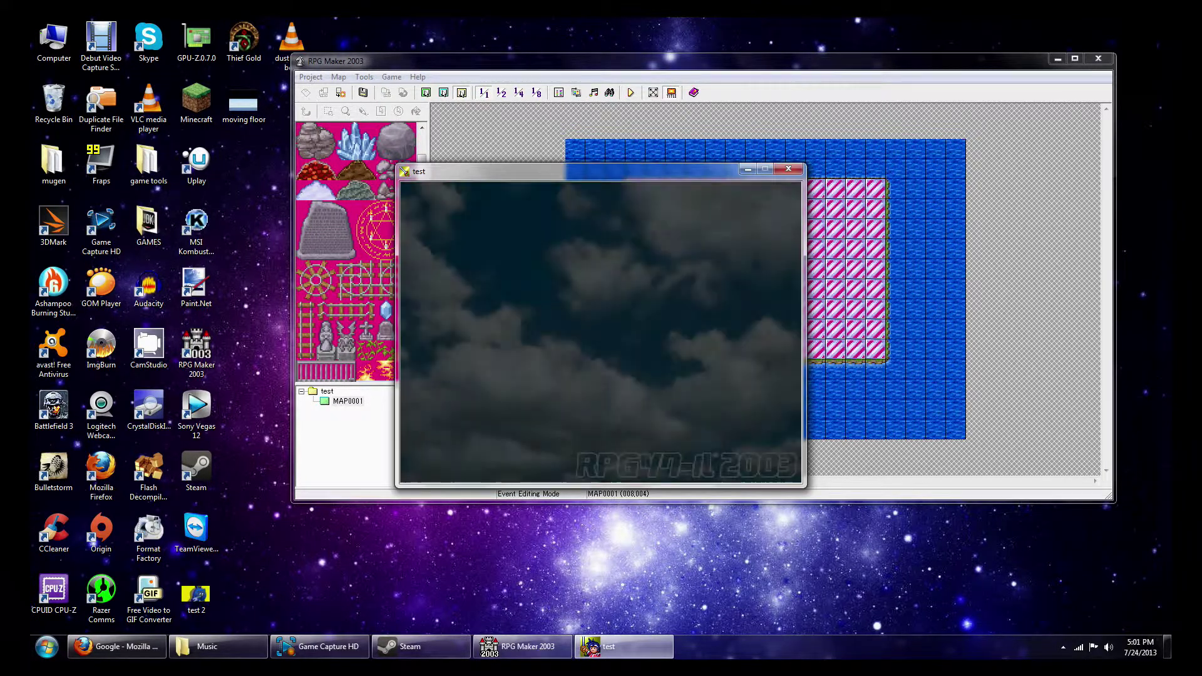
{"action": "key", "text": "Return"}
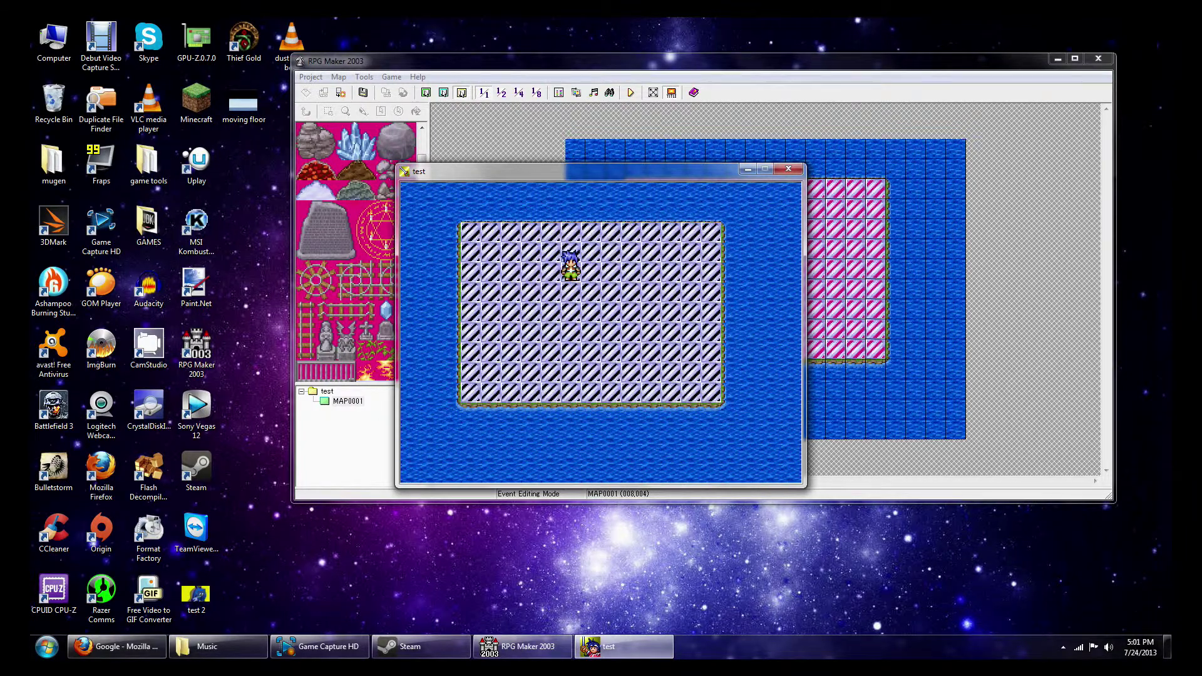
Walk the hero around the striped floor to trigger a random battle and view the scrolling background
{"action": "key", "text": "Right"}
{"action": "key", "text": "Down"}
{"action": "key", "text": "Left"}
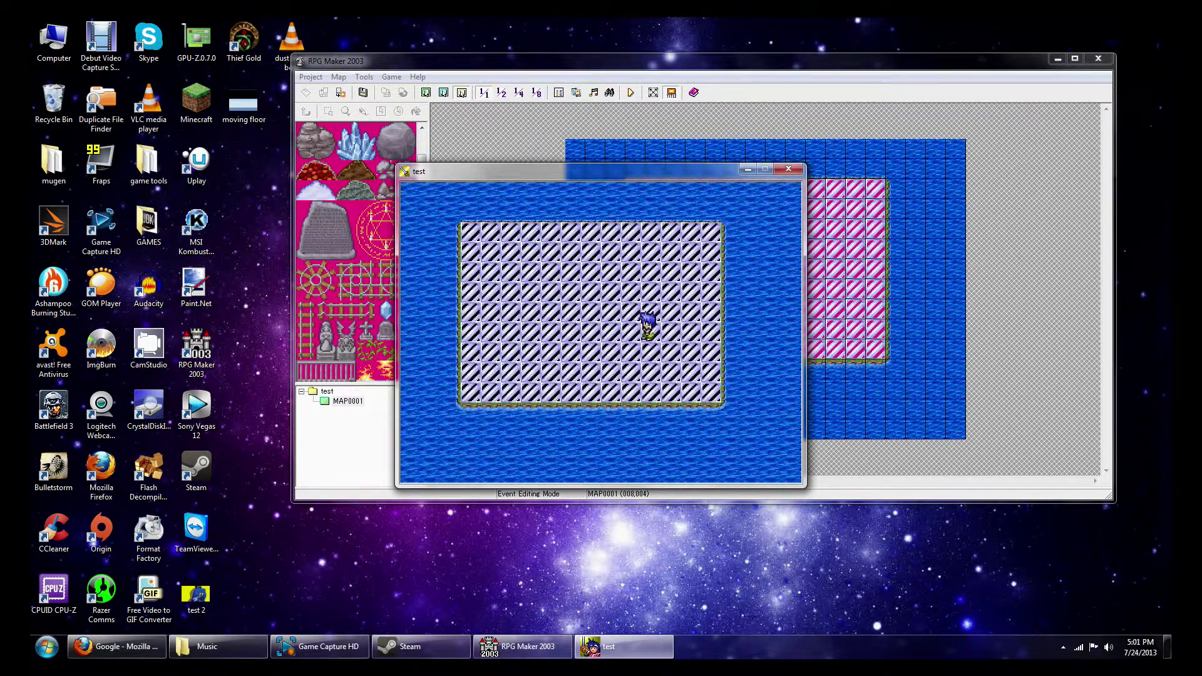
{"action": "key", "text": "Left"}
{"action": "key", "text": "Up"}
{"action": "key", "text": "Down"}
{"action": "key", "text": "Right"}
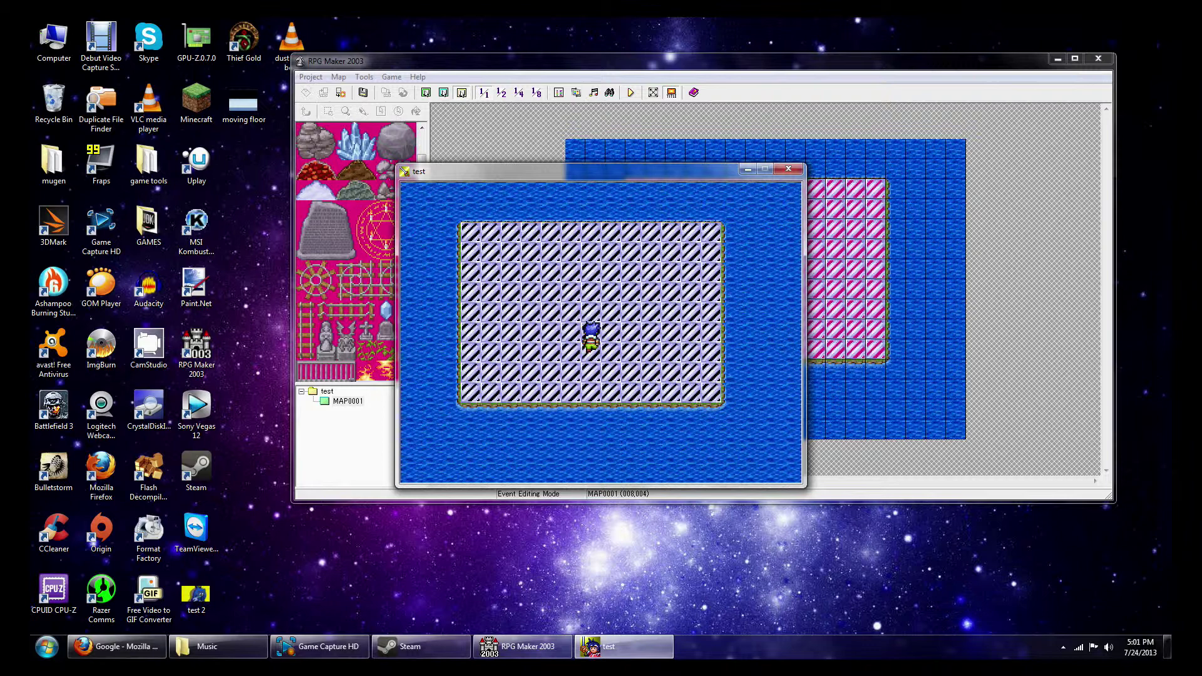
{"action": "key", "text": "Up"}
{"action": "key", "text": "Right"}
{"action": "key", "text": "Down"}
{"action": "key", "text": "Left"}
{"action": "key", "text": "Up"}
{"action": "key", "text": "Down"}
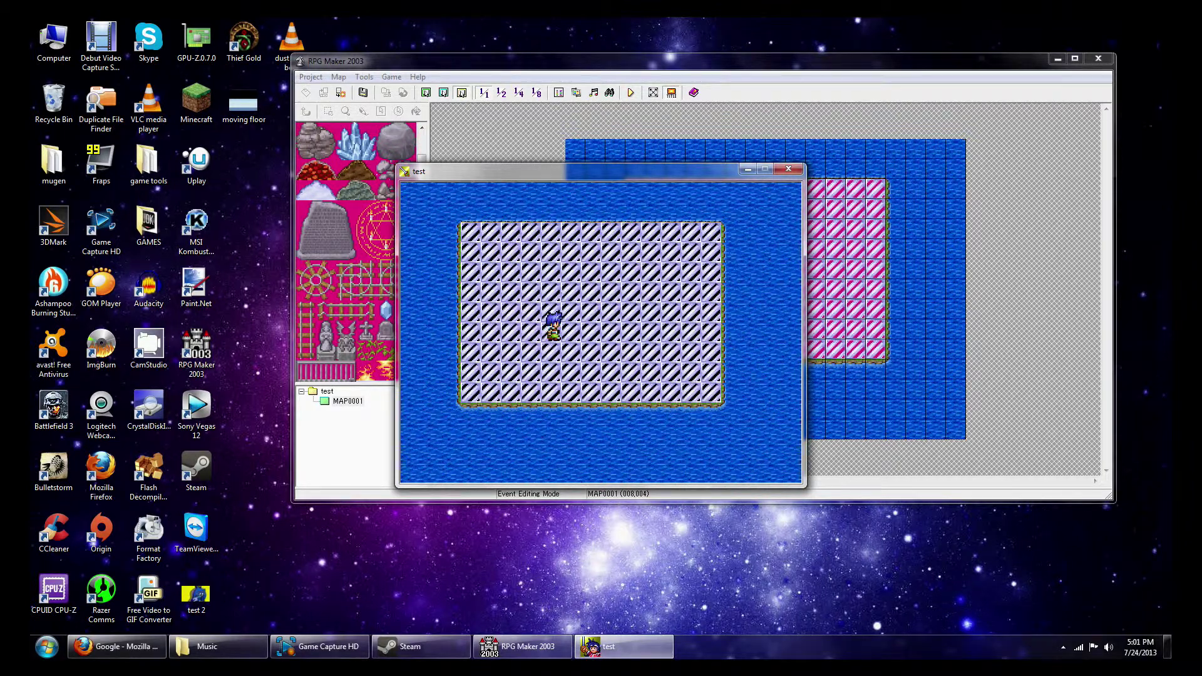
{"action": "key", "text": "Right"}
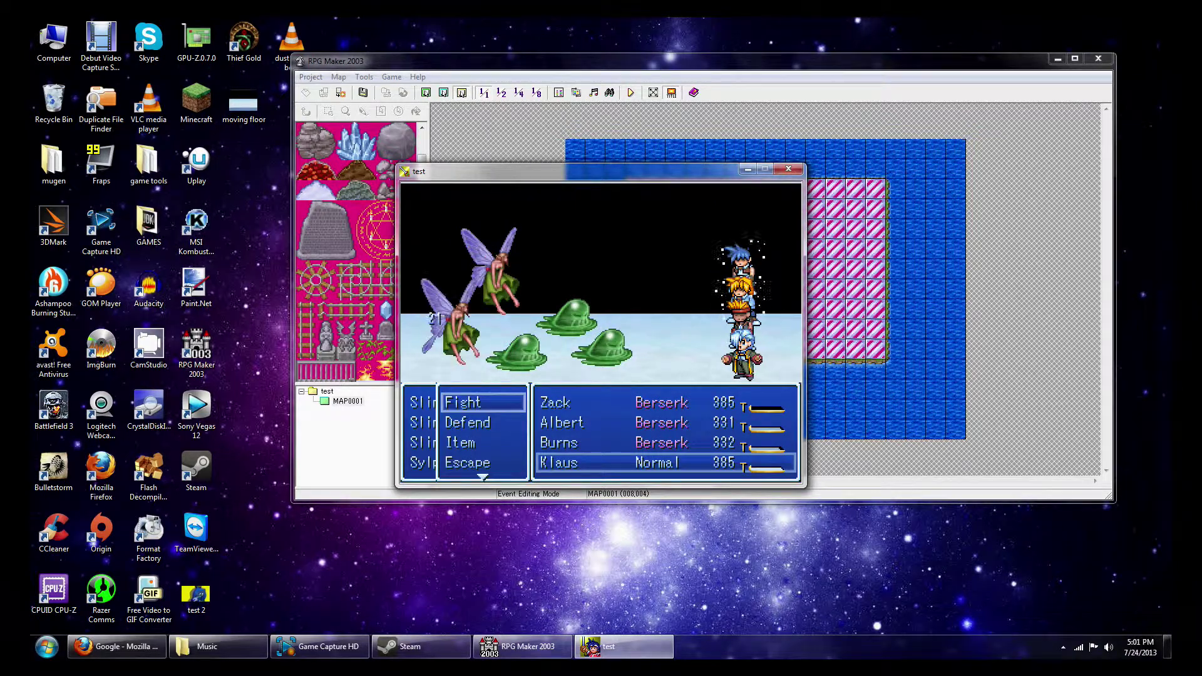
Choose a battle action for the waiting party member, watch the battle background, and close the test game
{"action": "key", "text": "Return"}
{"action": "key", "text": "Up"}
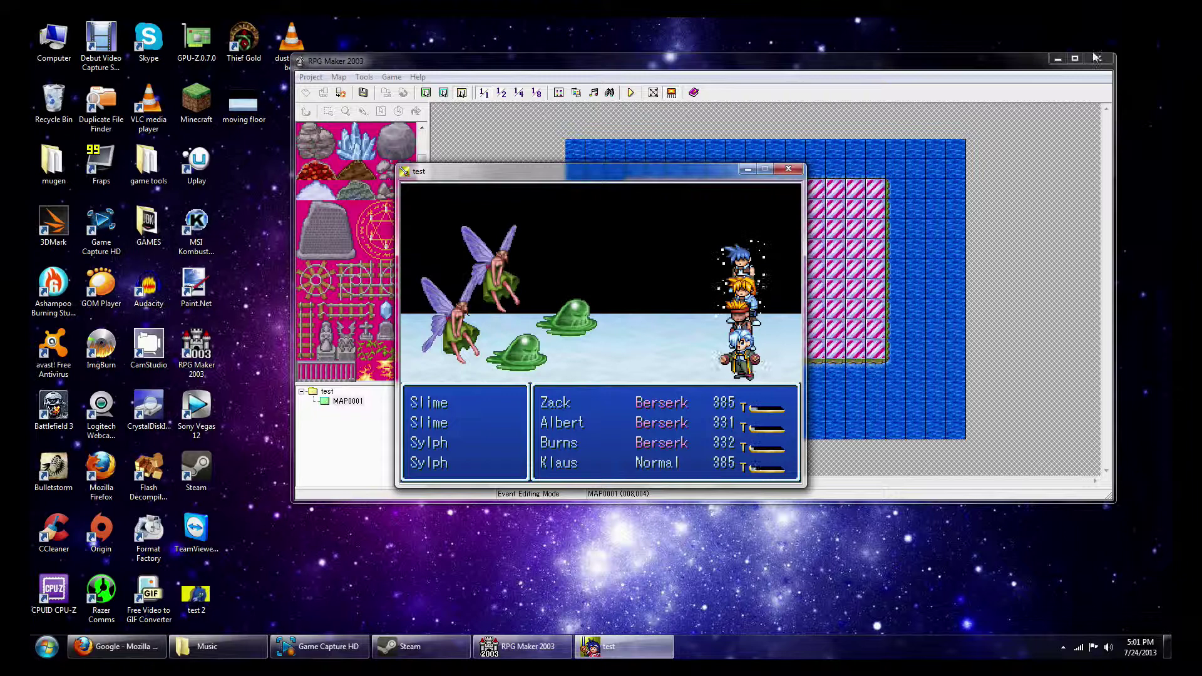
{"action": "left_click", "coordinate": [788, 168]}
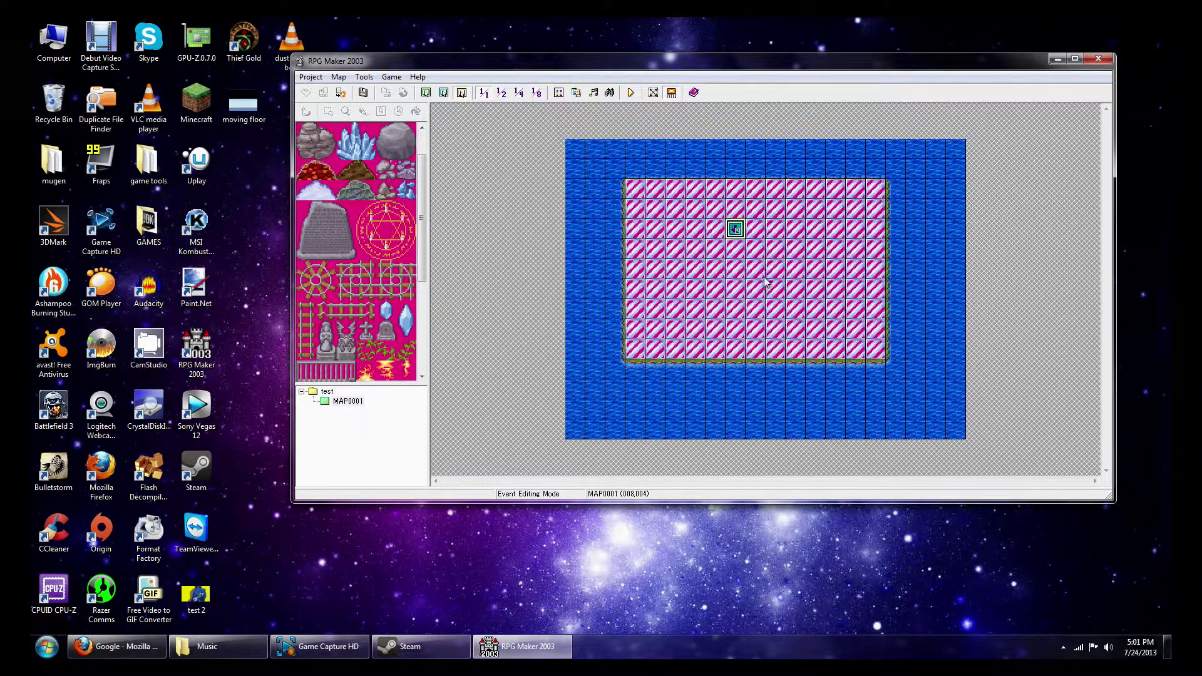